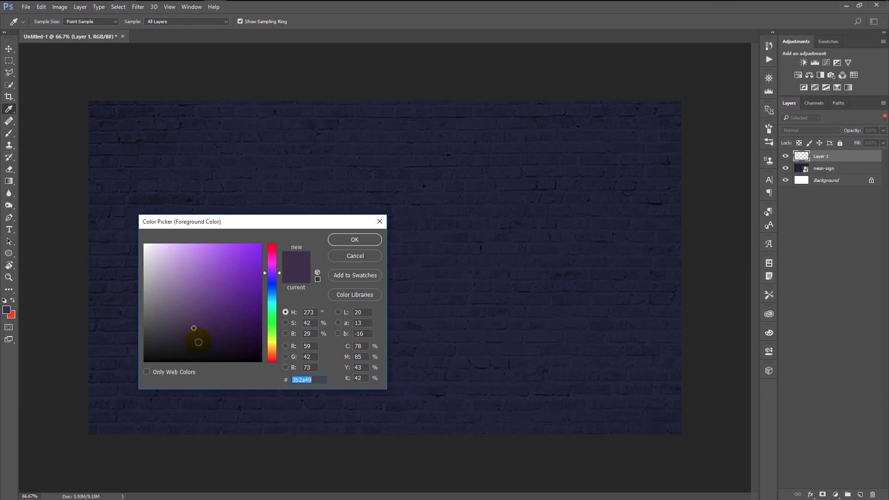
# Paint one huge soft brush dab of dark red 421b27 at the wall's centre on Layer 1
pyautogui.write('421b27')
pyautogui.click(337, 242)
pyautogui.press('b')
pyautogui.moveTo(332, 237); pyautogui.dragTo(458, 306)
pyautogui.moveTo(359, 232)
pyautogui.mouseDown()
pyautogui.moveTo(484, 331)
pyautogui.moveTo(349, 269)
pyautogui.moveTo(368, 265)
pyautogui.mouseUp()
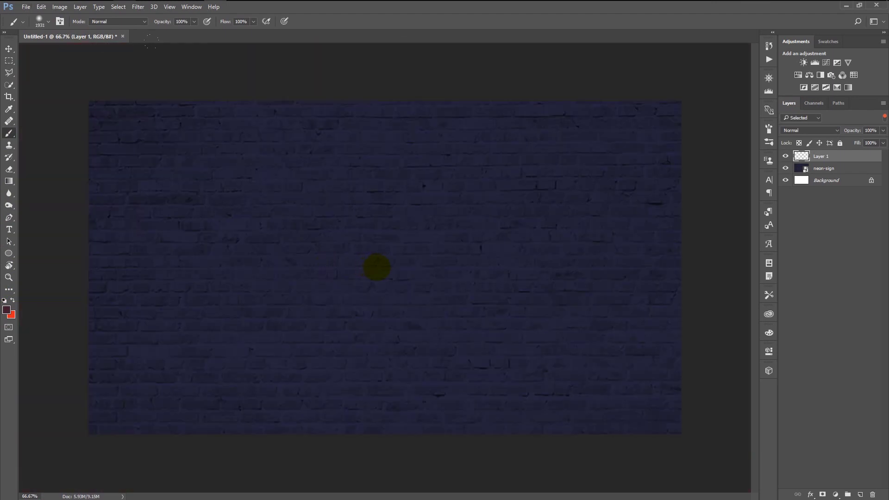
pyautogui.click(377, 267)
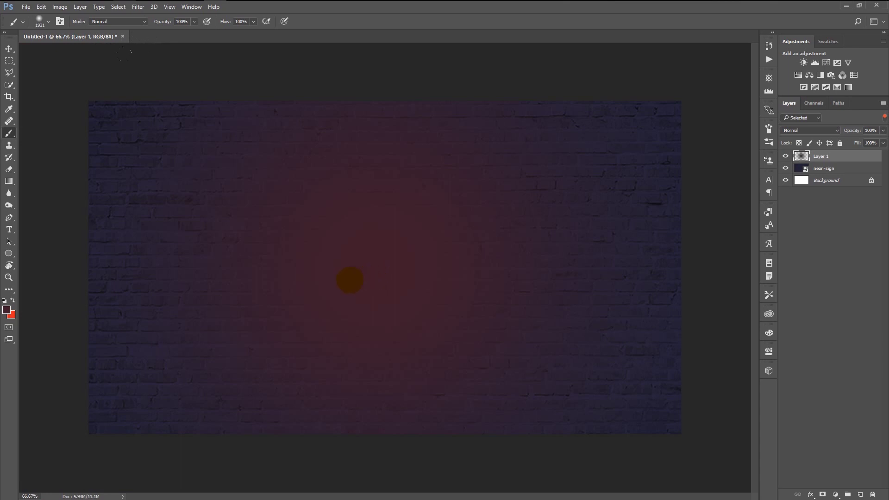
# Set Layer 1's blend mode to Screen, then add a new empty layer
pyautogui.scroll(2, 350, 276)
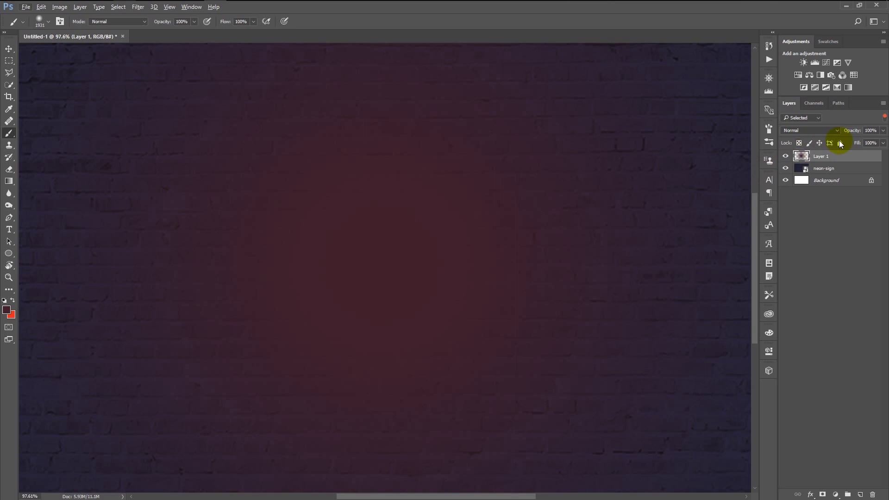
pyautogui.click(812, 131)
pyautogui.click(794, 218)
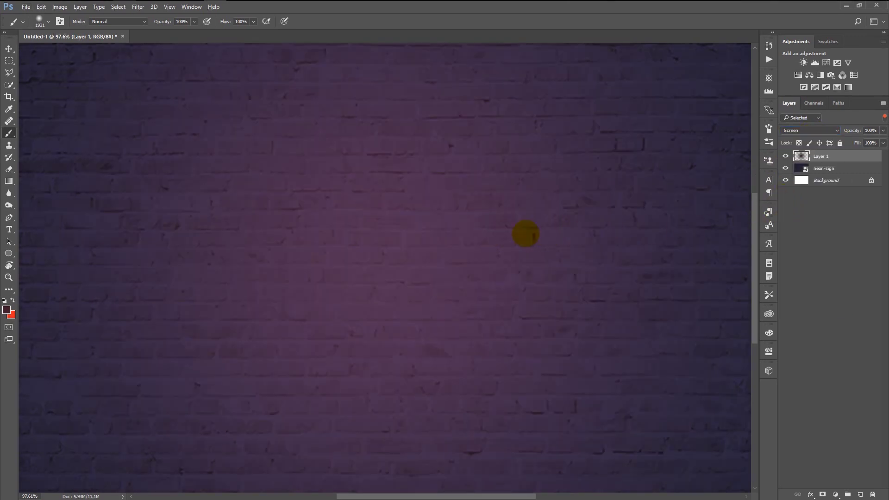
pyautogui.scroll(-2, 528, 231)
pyautogui.scroll(-2, 537, 233)
pyautogui.scroll(2, 472, 240)
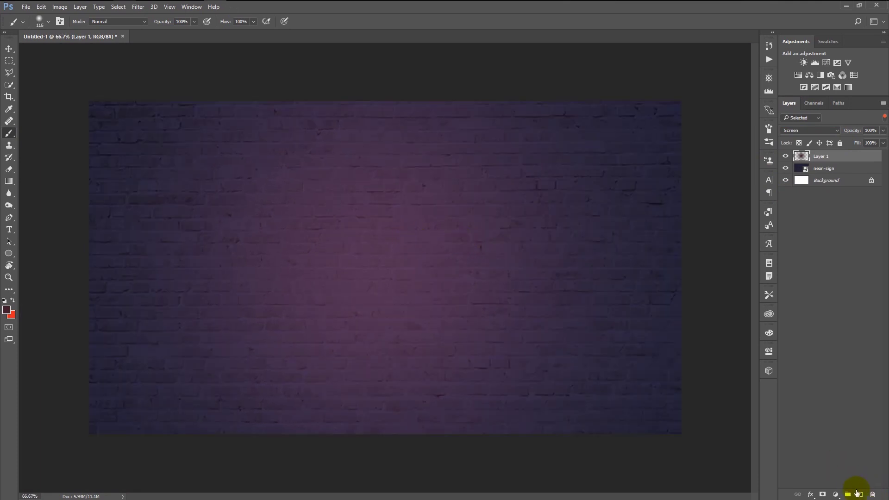
pyautogui.click(860, 494)
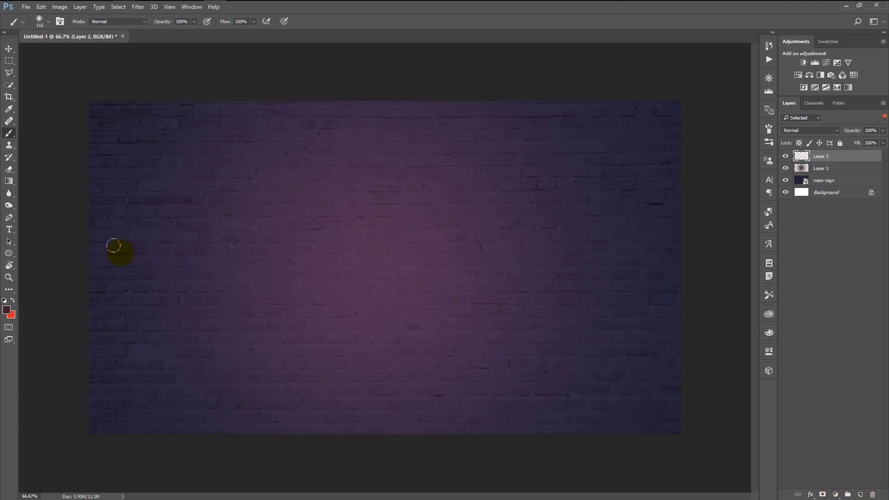
# Draw a wide rounded rectangle across the wall's centre, undoing the extra empty layer
pyautogui.moveTo(8, 254); pyautogui.dragTo(46, 264)
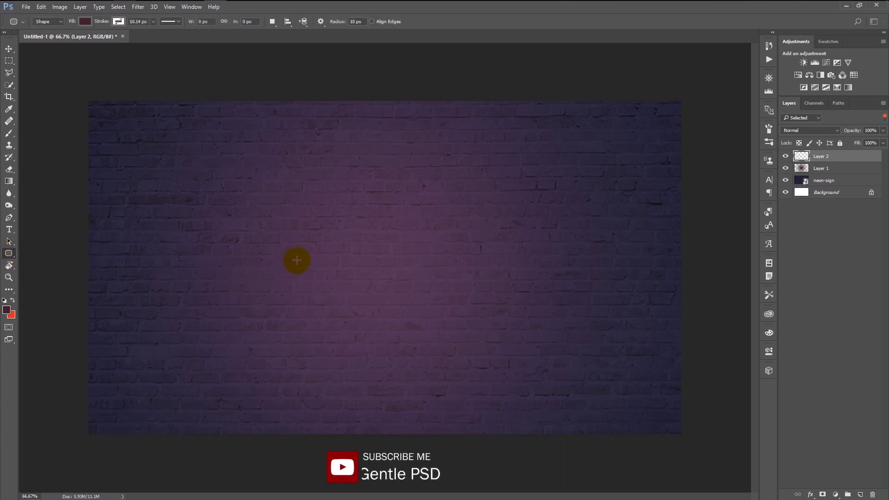
pyautogui.hotkey('ctrl', 'z')
pyautogui.moveTo(186, 202); pyautogui.dragTo(623, 335)
# Give the rounded rectangle no fill and a white 7 px outline
pyautogui.click(639, 388)
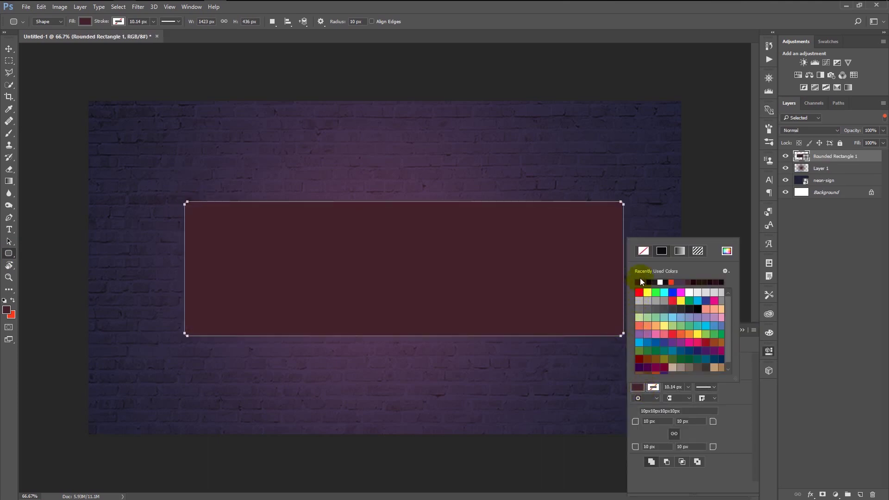
pyautogui.click(644, 251)
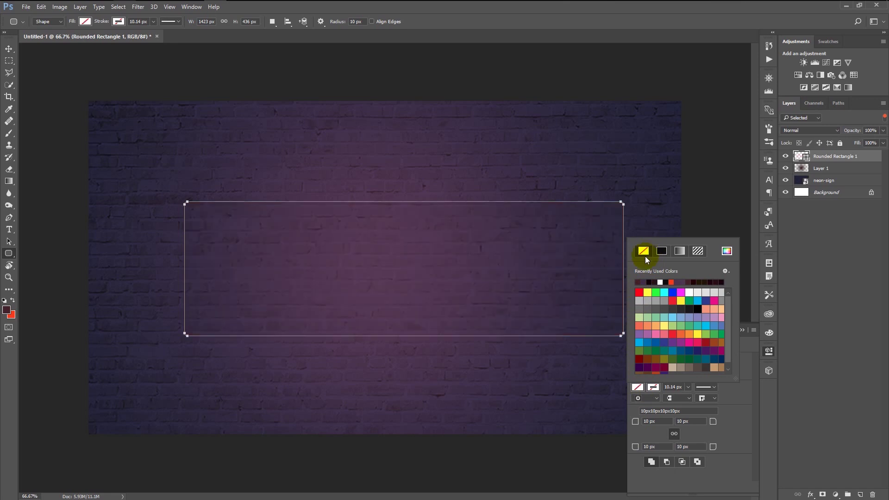
pyautogui.click(657, 391)
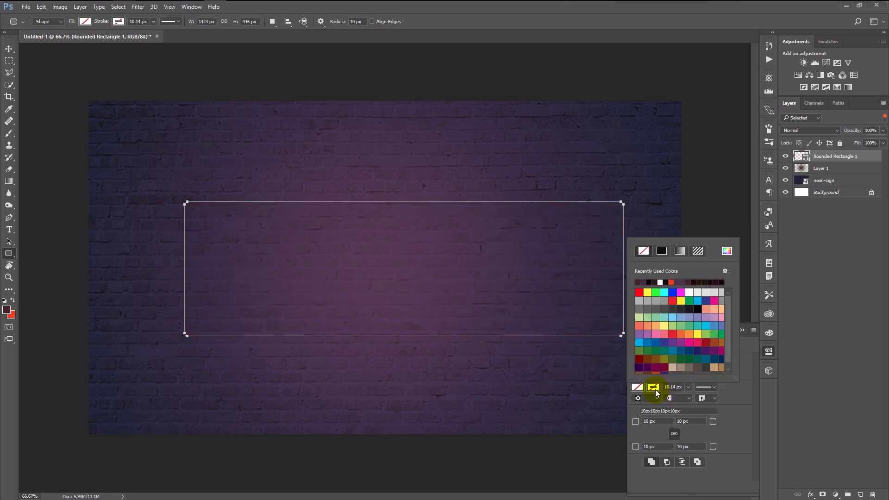
pyautogui.click(663, 281)
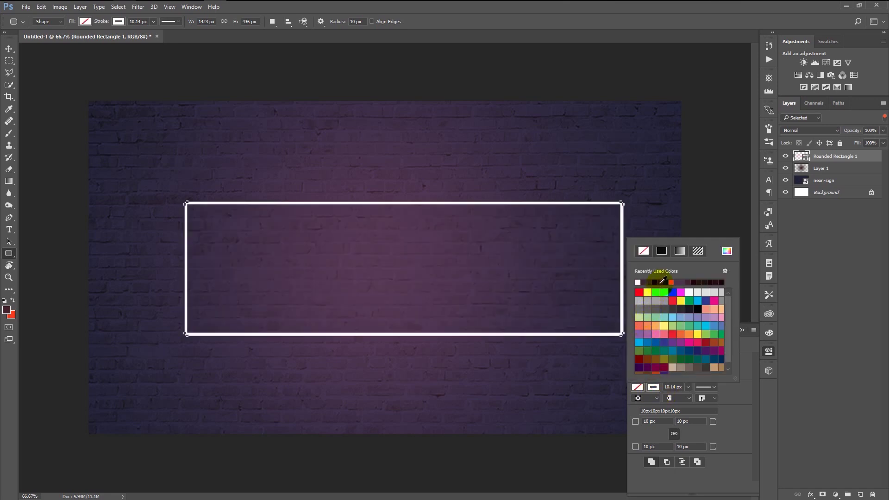
pyautogui.click(747, 408)
pyautogui.write('7')
pyautogui.press('Return')
# Increase the rectangle's corner radius to about 29 px and fit the canvas in view
pyautogui.scroll(3, 119, 333)
pyautogui.scroll(2, 129, 332)
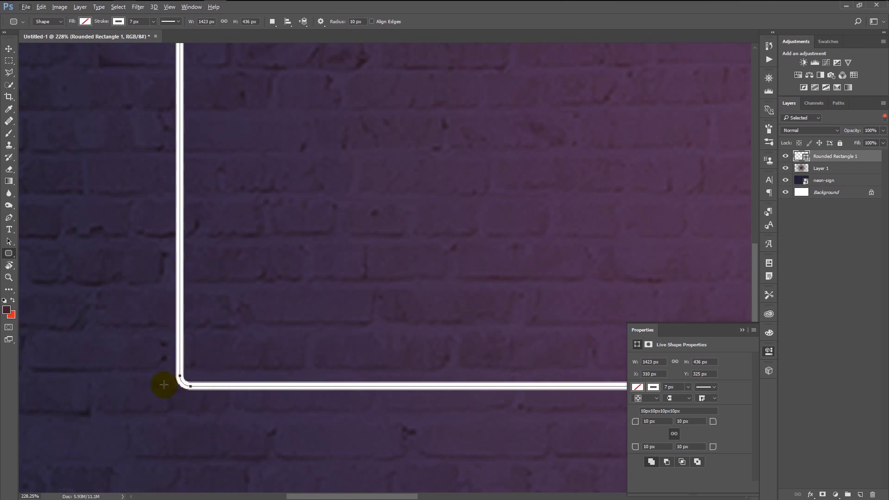
pyautogui.scroll(-5, 363, 308)
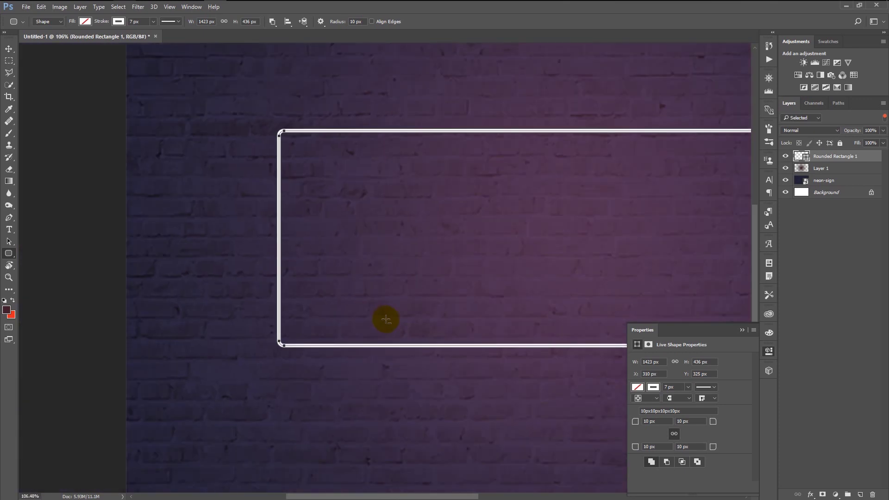
pyautogui.moveTo(462, 340); pyautogui.dragTo(299, 328)
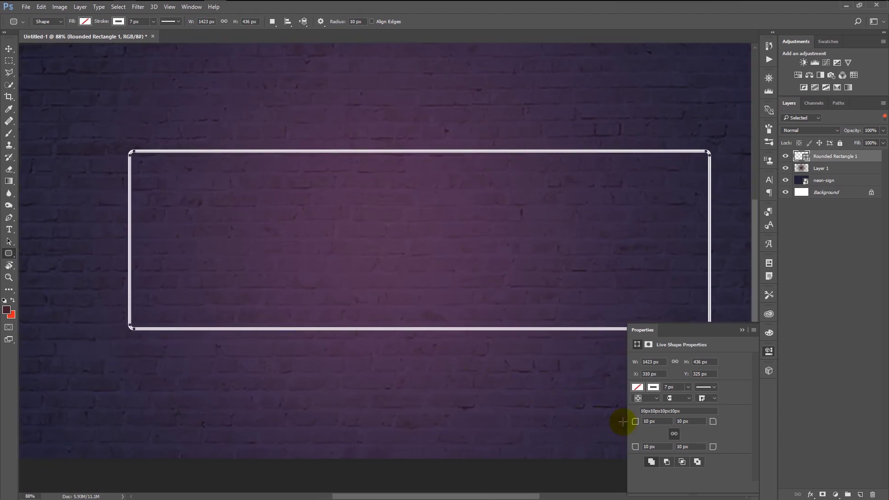
pyautogui.moveTo(711, 425); pyautogui.dragTo(715, 425)
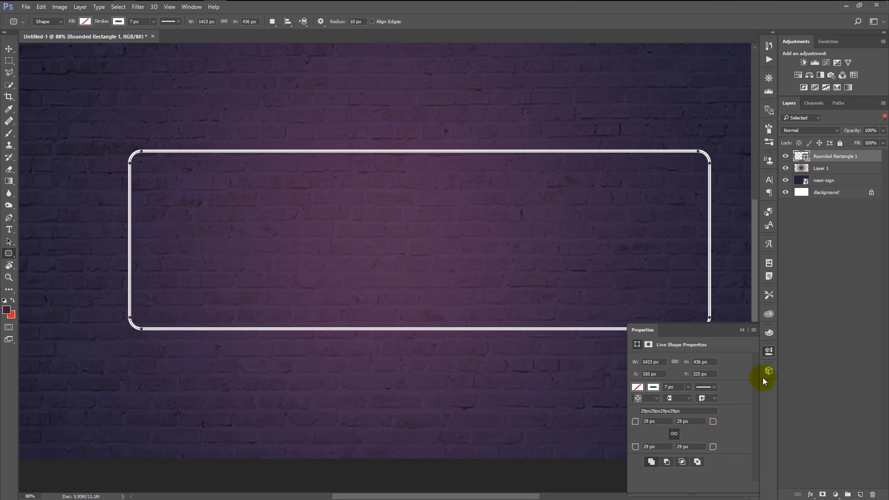
pyautogui.click(743, 330)
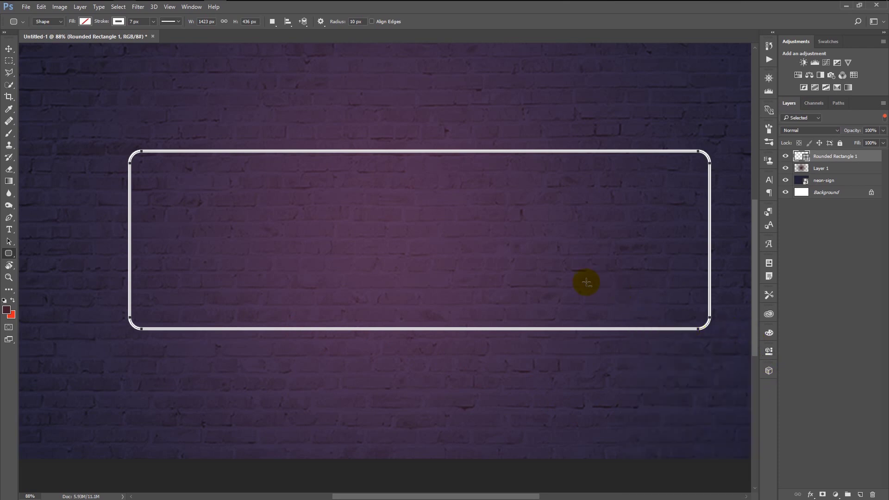
pyautogui.hotkey('ctrl', '0')
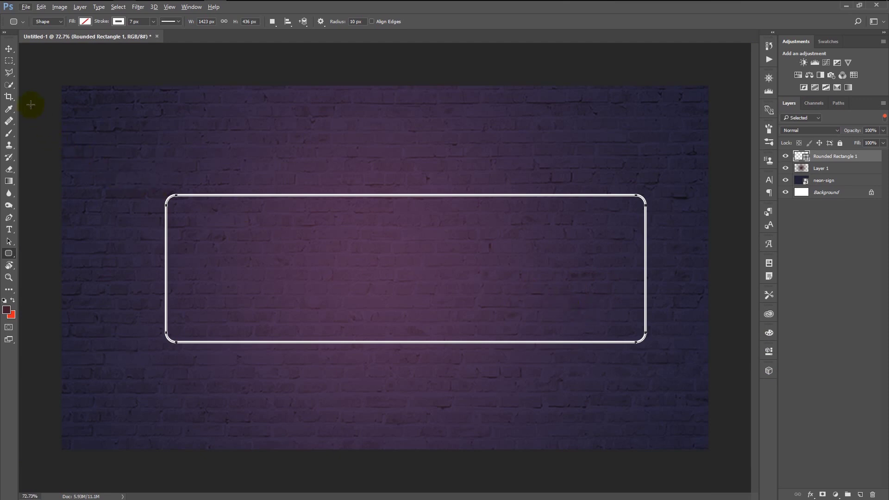
# Marquee-select the middle section of the frame's bottom edge
pyautogui.click(8, 61)
pyautogui.moveTo(245, 309); pyautogui.dragTo(574, 377)
pyautogui.click(480, 394)
pyautogui.hotkey('ctrl', 'z')
pyautogui.scroll(2, 337, 341)
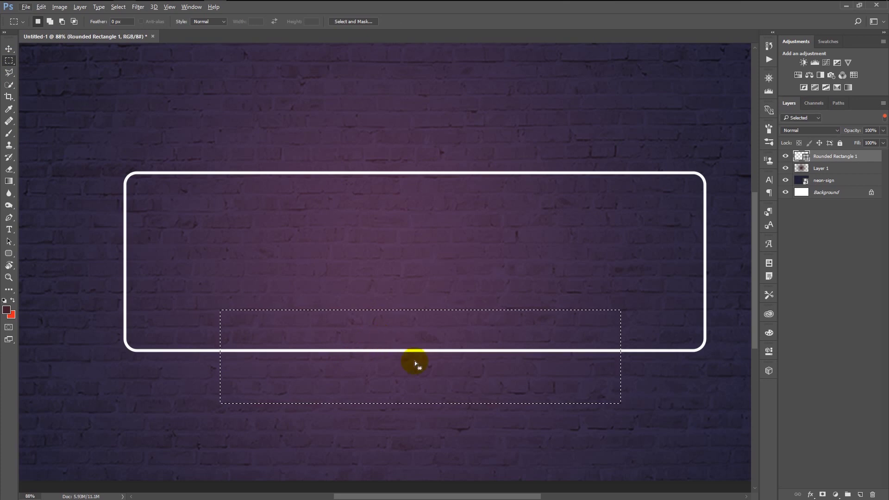
# Add an inverted layer mask to cut that gap, then create empty Layer 2
pyautogui.click(823, 494)
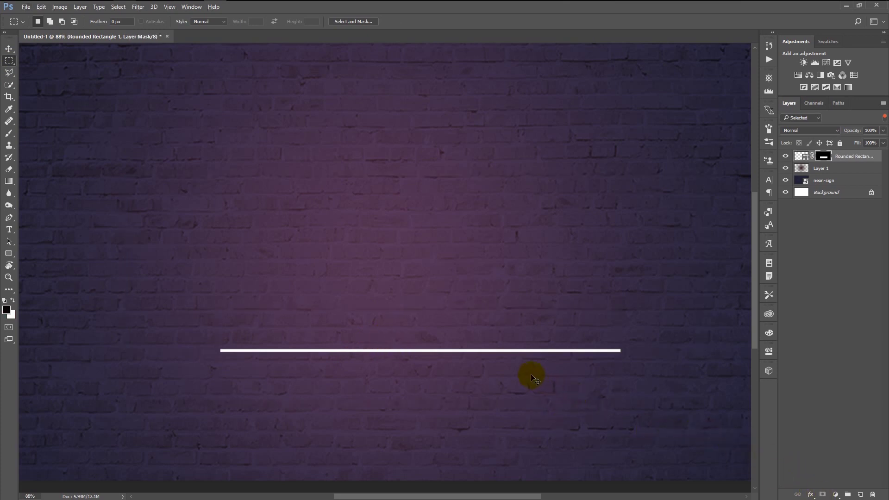
pyautogui.hotkey('ctrl', 'i')
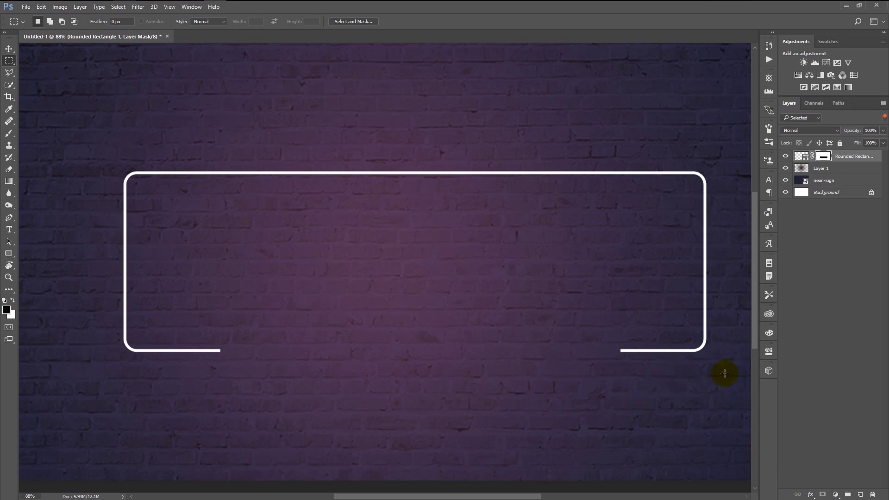
pyautogui.scroll(-1, 445, 332)
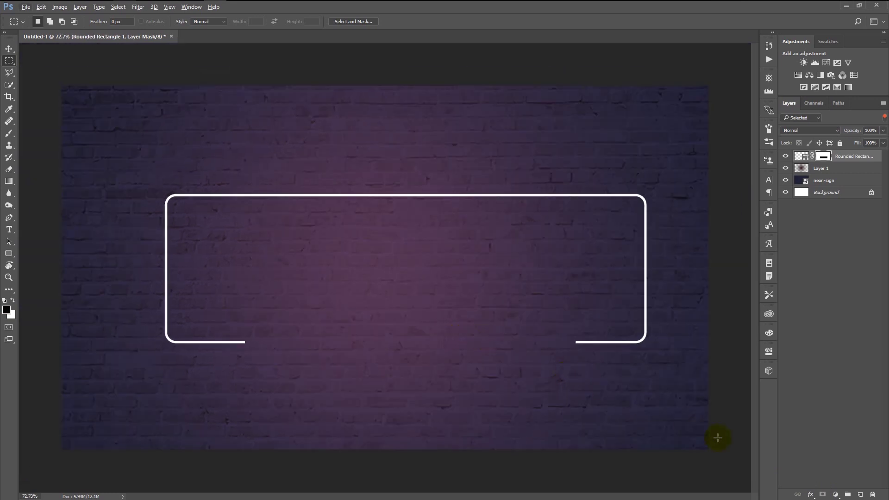
pyautogui.click(860, 495)
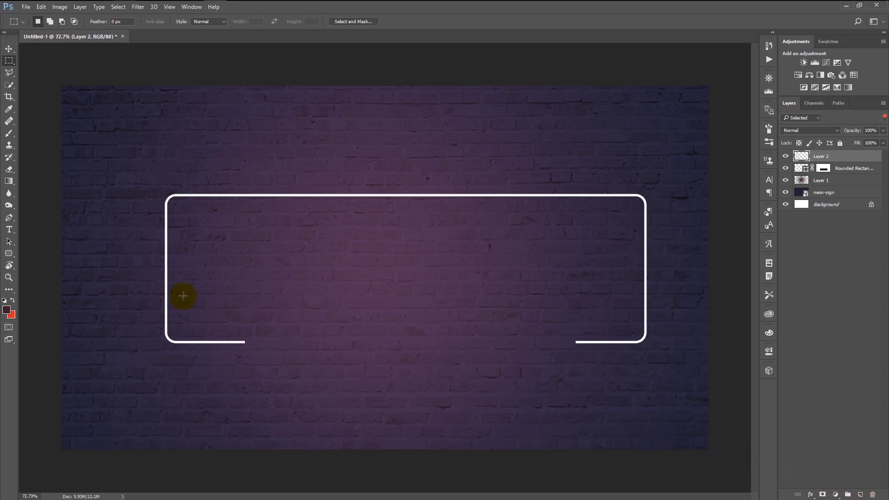
# Draw a circle inside the frame's left half with no fill
pyautogui.moveTo(14, 255); pyautogui.dragTo(42, 263)
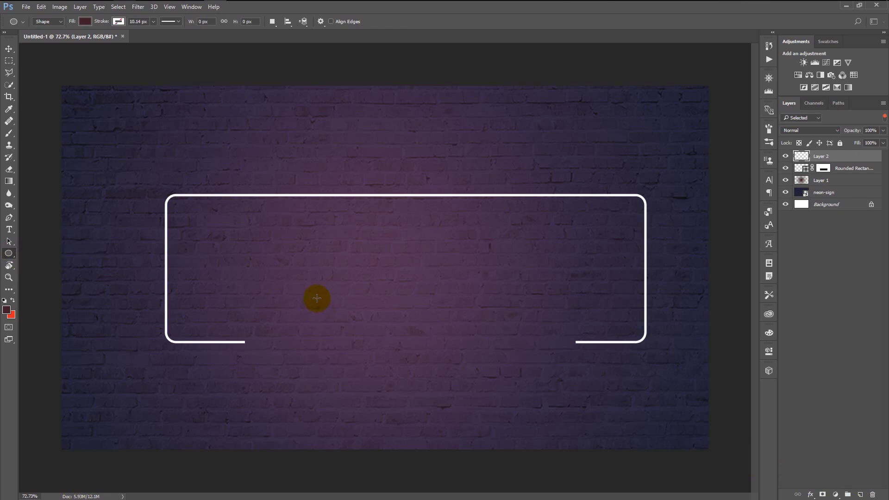
pyautogui.moveTo(304, 277); pyautogui.dragTo(374, 349)
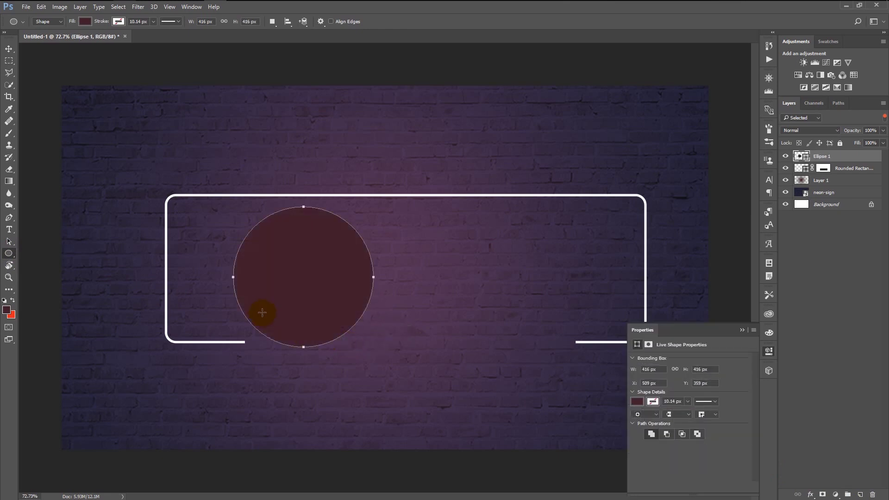
pyautogui.scroll(3, 259, 312)
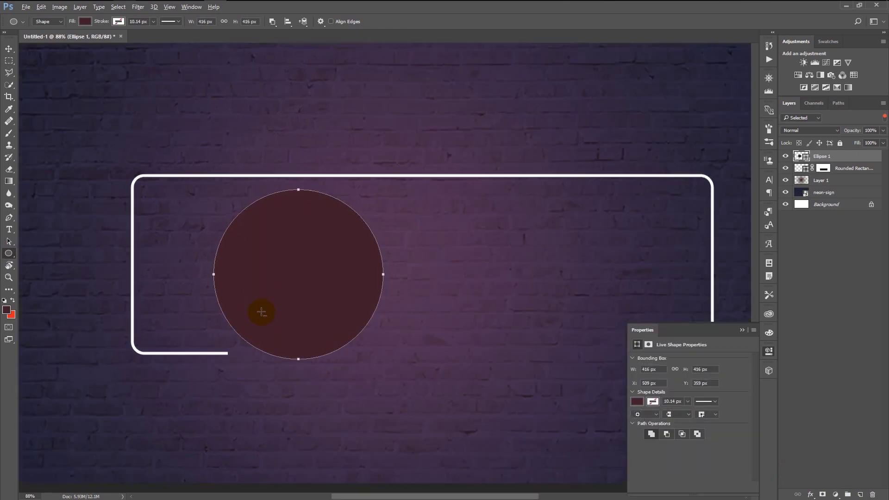
pyautogui.click(632, 405)
pyautogui.click(647, 269)
pyautogui.click(740, 442)
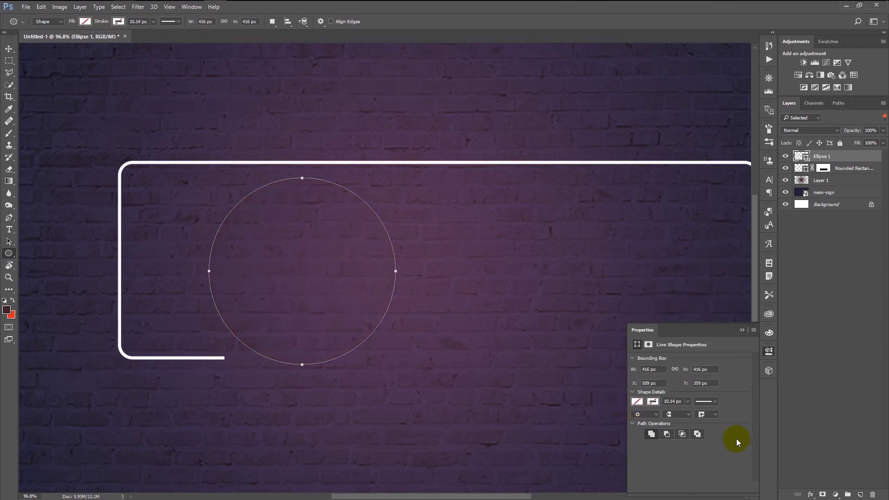
# Give the circle a white 5.14 px outline aligned outside its path
pyautogui.click(655, 404)
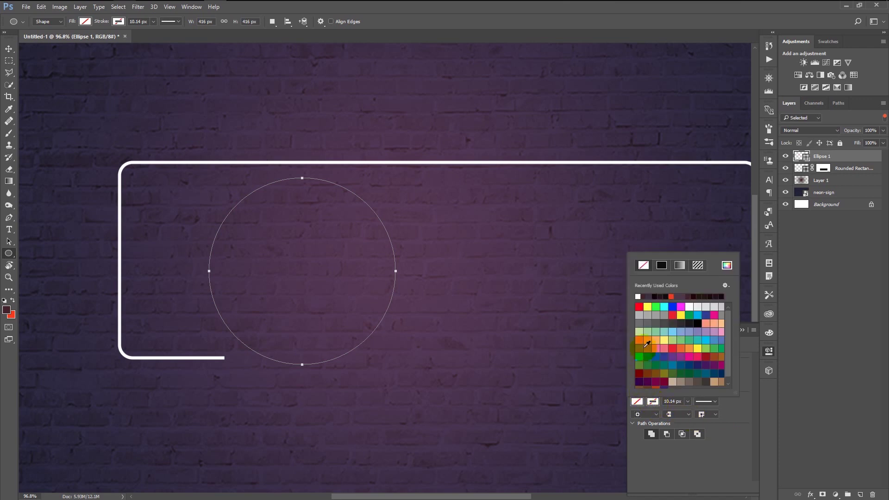
pyautogui.click(639, 296)
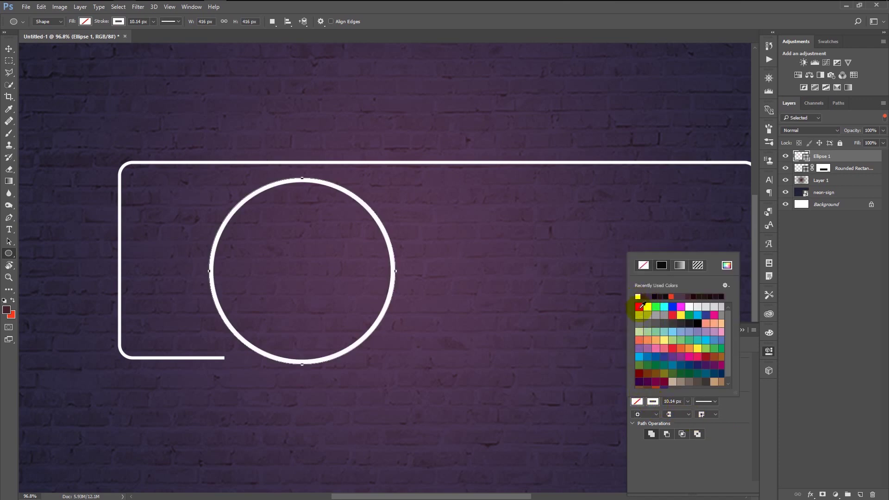
pyautogui.click(729, 444)
pyautogui.click(646, 414)
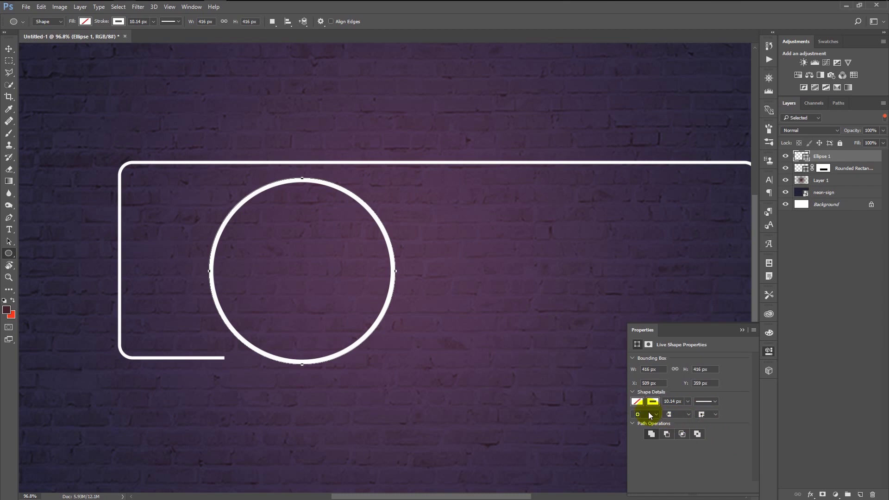
pyautogui.click(651, 433)
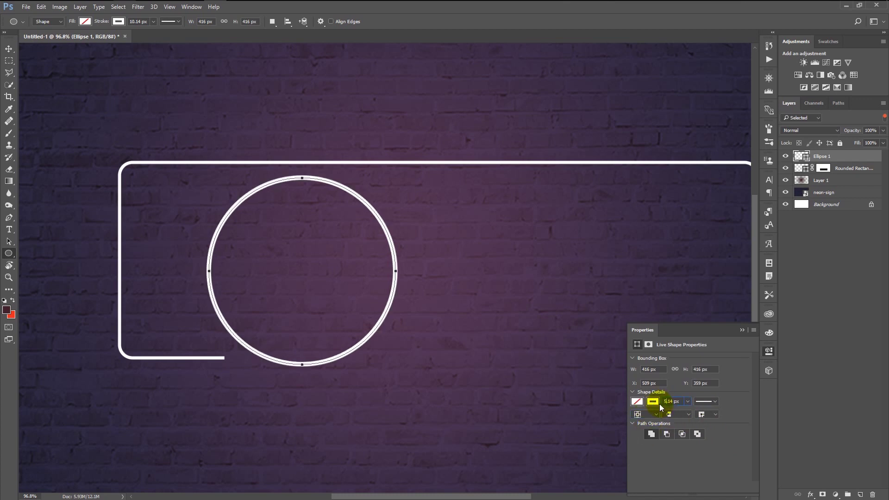
pyautogui.click(742, 330)
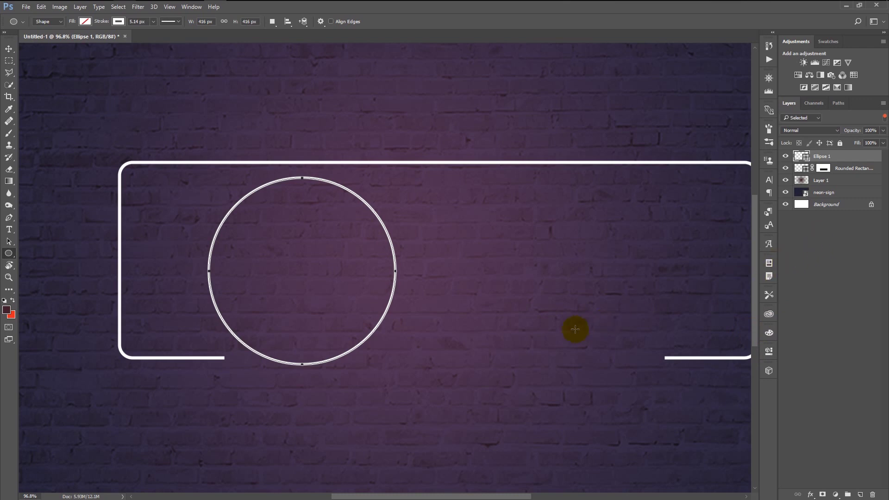
# Scale the circle down to about 42% of its size
pyautogui.hotkey('ctrl', 't')
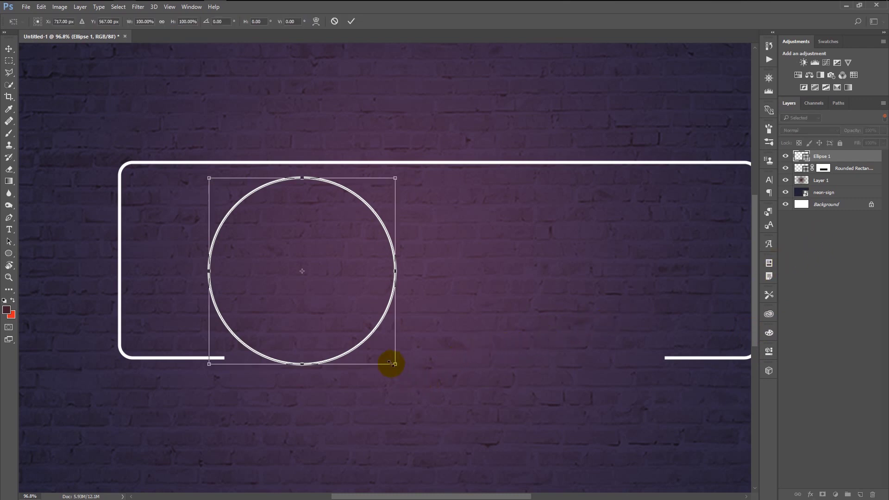
pyautogui.moveTo(394, 364); pyautogui.dragTo(314, 385)
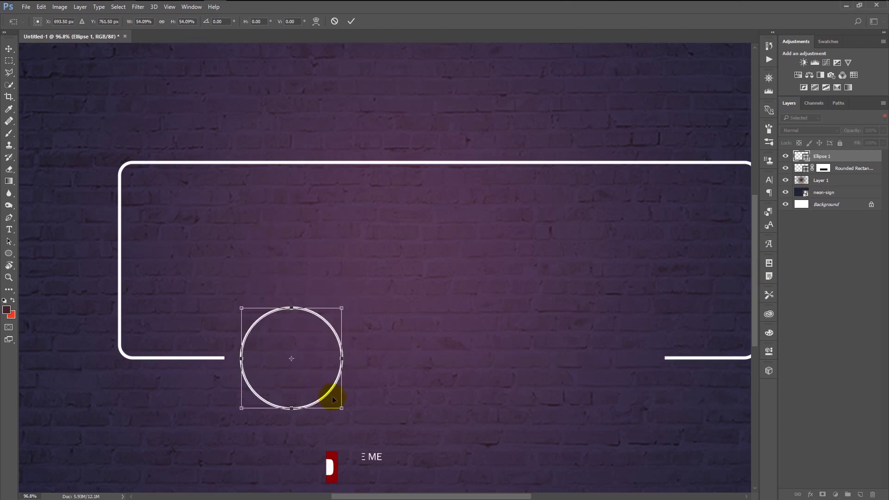
pyautogui.moveTo(342, 407); pyautogui.dragTo(325, 391)
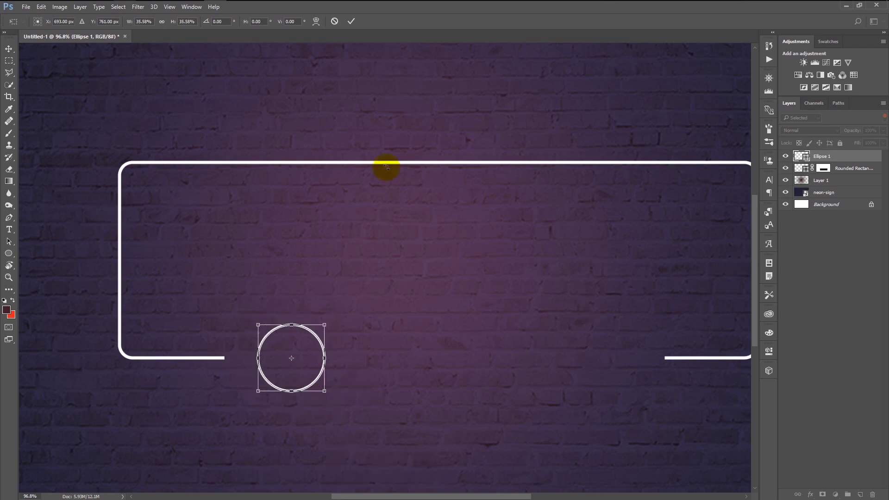
pyautogui.click(351, 23)
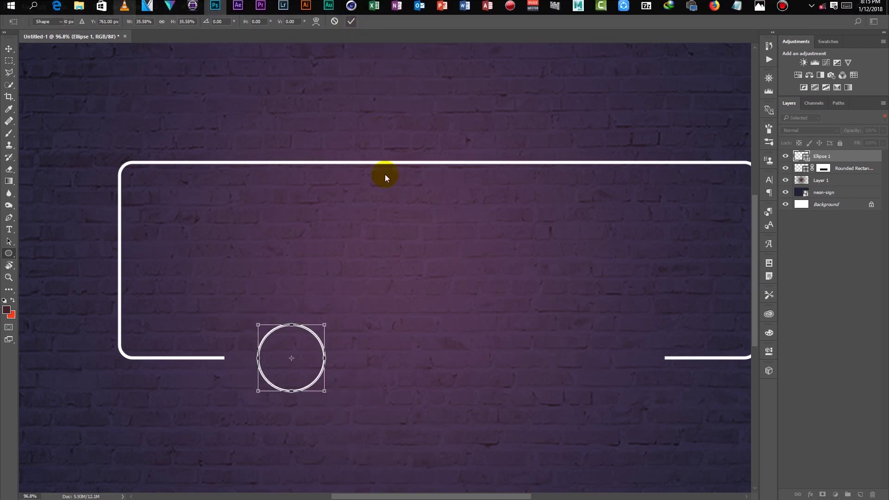
pyautogui.hotkey('ctrl', '0')
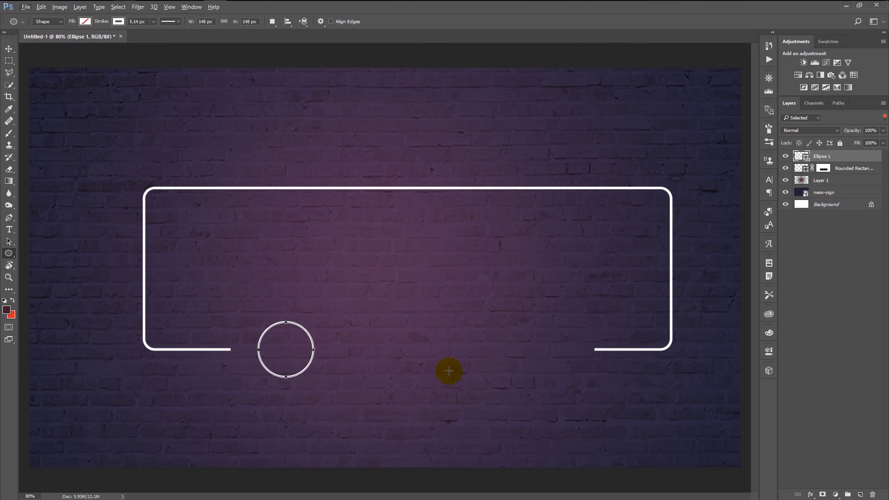
# Duplicate the circle three times, shifting each copy right into an even row
pyautogui.hotkey('ctrl', 'j')
pyautogui.hotkey('ctrl', 't')
pyautogui.hotkey('shift', 'Right')
pyautogui.hotkey('shift', 'Right')
pyautogui.hotkey('shift', 'Right')
pyautogui.hotkey('shift', 'Right')
pyautogui.hotkey('shift', 'Right')
pyautogui.hotkey('shift', 'Right')
pyautogui.hotkey('shift', 'Right')
pyautogui.hotkey('shift', 'Right')
pyautogui.hotkey('shift', 'Right')
pyautogui.hotkey('shift', 'Right')
pyautogui.hotkey('shift', 'Right')
pyautogui.hotkey('shift', 'Right')
pyautogui.hotkey('shift', 'Right')
pyautogui.hotkey('shift', 'Right')
pyautogui.hotkey('shift', 'Right')
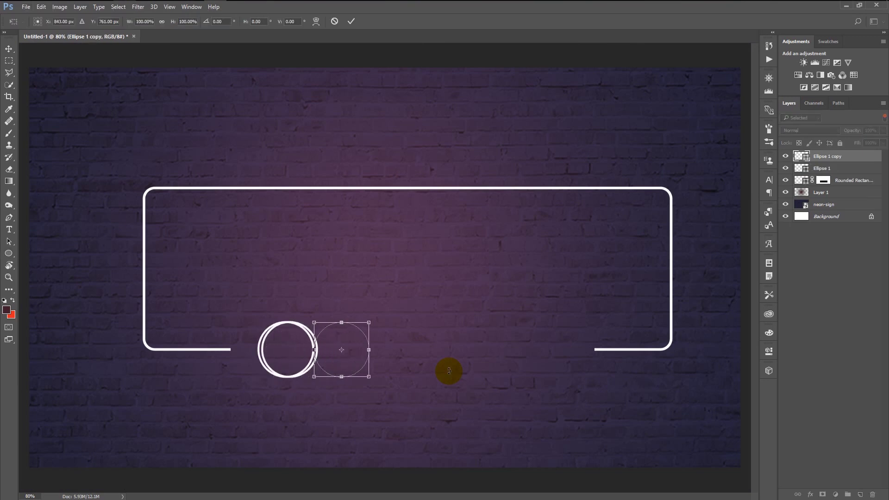
pyautogui.hotkey('shift', 'Right')
pyautogui.hotkey('shift', 'Right')
pyautogui.hotkey('shift', 'Right')
pyautogui.hotkey('shift', 'Right')
pyautogui.hotkey('shift', 'Right')
pyautogui.press('Return')
pyautogui.hotkey('ctrl', 'j')
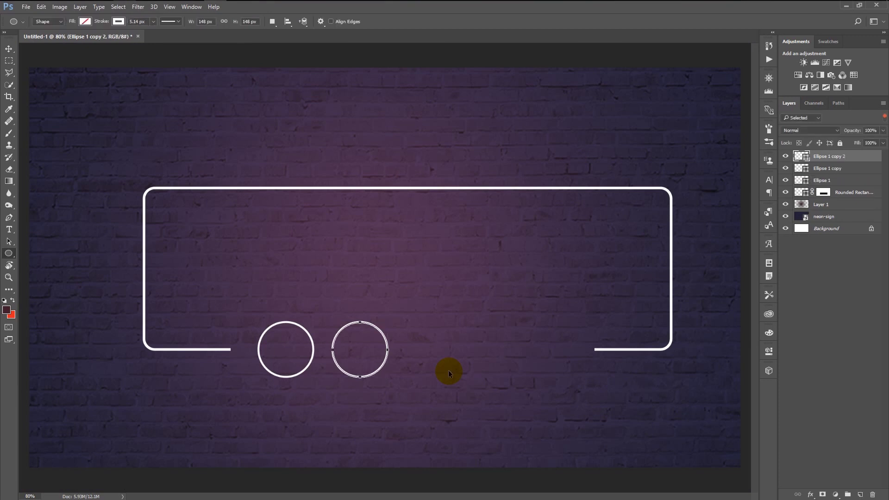
pyautogui.hotkey('ctrl', 't')
pyautogui.hotkey('shift', 'Right')
pyautogui.hotkey('shift', 'Right')
pyautogui.hotkey('shift', 'Right')
pyautogui.hotkey('shift', 'Right')
pyautogui.hotkey('shift', 'Right')
pyautogui.hotkey('shift', 'Right')
pyautogui.hotkey('shift', 'Right')
pyautogui.hotkey('shift', 'Right')
pyautogui.hotkey('shift', 'Right')
pyautogui.hotkey('shift', 'Right')
pyautogui.hotkey('shift', 'Right')
pyautogui.hotkey('shift', 'Right')
pyautogui.hotkey('shift', 'Right')
pyautogui.hotkey('shift', 'Right')
pyautogui.hotkey('shift', 'Right')
pyautogui.hotkey('shift', 'Right')
pyautogui.hotkey('shift', 'Right')
pyautogui.hotkey('shift', 'Right')
pyautogui.hotkey('shift', 'Right')
pyautogui.hotkey('shift', 'Right')
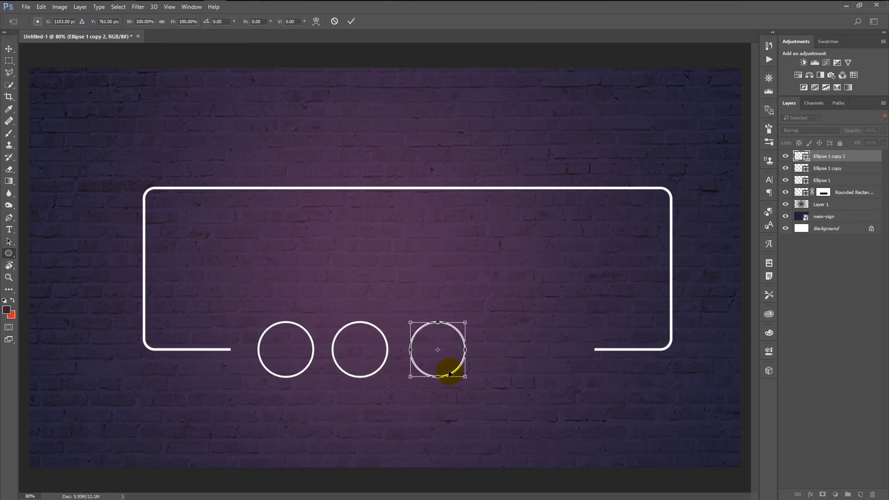
pyautogui.press('Return')
pyautogui.hotkey('ctrl', 'j')
pyautogui.hotkey('ctrl', 't')
pyautogui.hotkey('shift', 'Right')
pyautogui.hotkey('shift', 'Right')
pyautogui.hotkey('shift', 'Right')
pyautogui.hotkey('shift', 'Right')
pyautogui.hotkey('shift', 'Right')
pyautogui.hotkey('shift', 'Right')
pyautogui.hotkey('shift', 'Right')
pyautogui.hotkey('shift', 'Right')
pyautogui.hotkey('shift', 'Right')
pyautogui.hotkey('shift', 'Right')
pyautogui.hotkey('shift', 'Right')
pyautogui.hotkey('shift', 'Right')
pyautogui.hotkey('shift', 'Right')
pyautogui.hotkey('shift', 'Right')
pyautogui.hotkey('shift', 'Right')
pyautogui.hotkey('shift', 'Right')
pyautogui.hotkey('shift', 'Right')
pyautogui.hotkey('shift', 'Right')
pyautogui.hotkey('shift', 'Right')
pyautogui.press('Right')
pyautogui.press('Right')
pyautogui.press('Right')
pyautogui.press('Right')
pyautogui.press('Right')
pyautogui.press('Right')
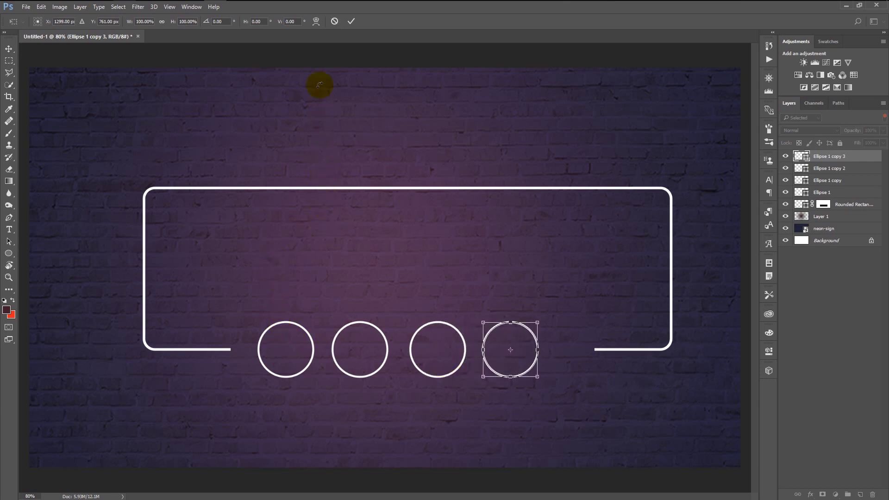
pyautogui.click(351, 21)
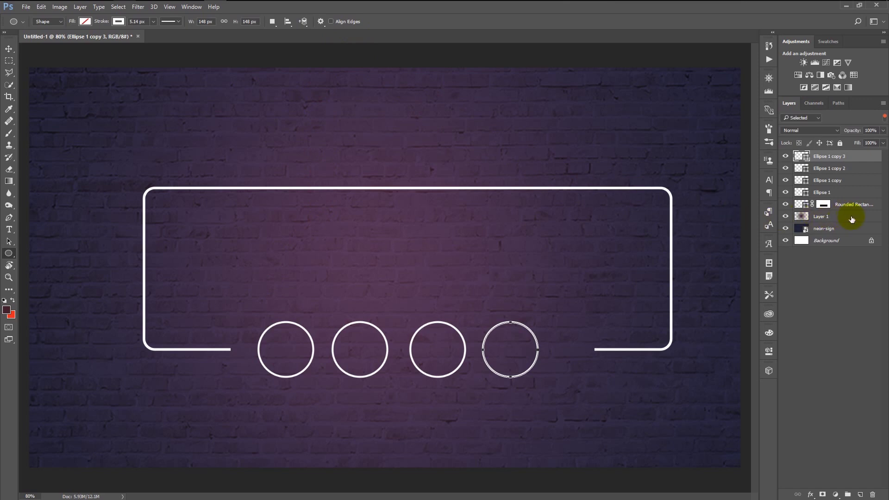
# Group the four circles as Group 1, nudge right and enlarge to about 111%
pyautogui.keyDown('shift'); pyautogui.click(847, 198); pyautogui.keyUp('shift')
pyautogui.hotkey('ctrl', 'g')
pyautogui.hotkey('ctrl', 't')
pyautogui.hotkey('shift', 'Right')
pyautogui.hotkey('shift', 'Right')
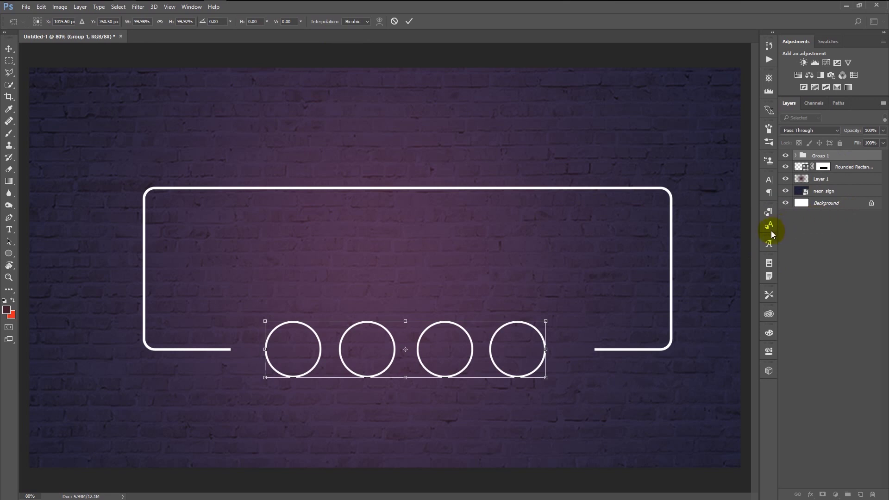
pyautogui.press('Right')
pyautogui.press('Right')
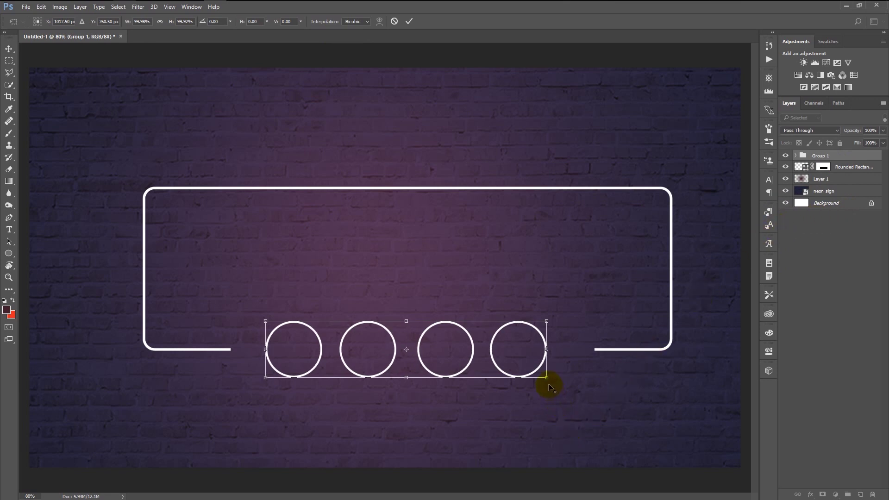
pyautogui.moveTo(547, 379); pyautogui.dragTo(561, 383)
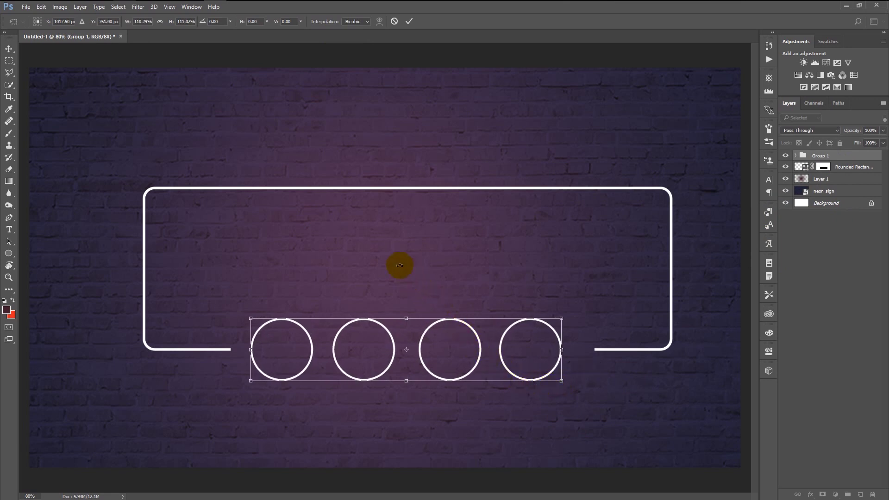
pyautogui.press('u')
pyautogui.click(410, 22)
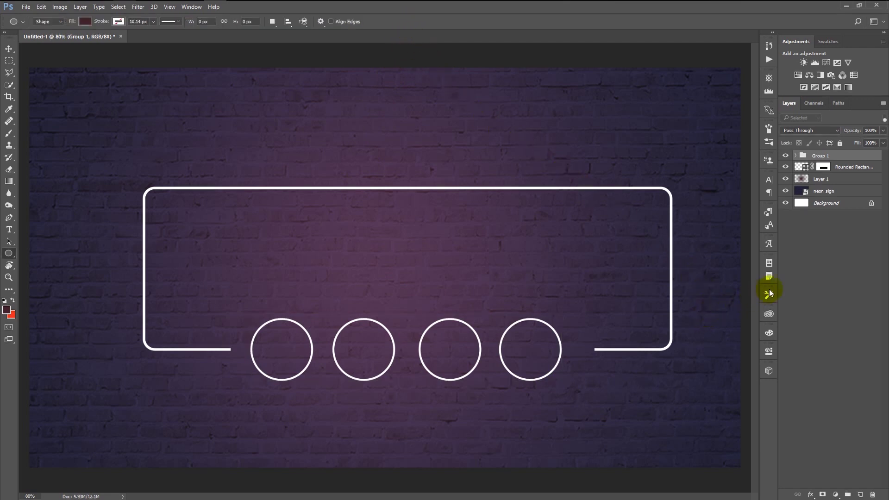
# Ungroup Group 1, then rasterize the frame and four circles and merge them into Ellipse 1 copy 3
pyautogui.rightClick(815, 157)
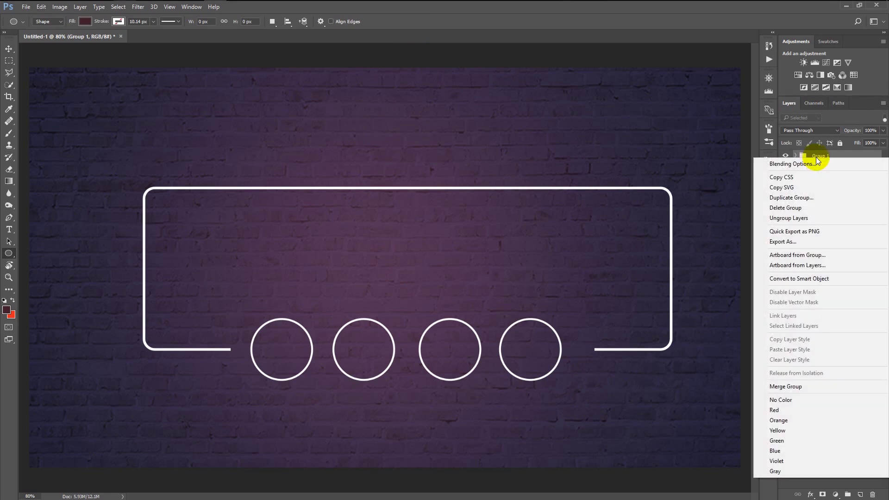
pyautogui.click(801, 218)
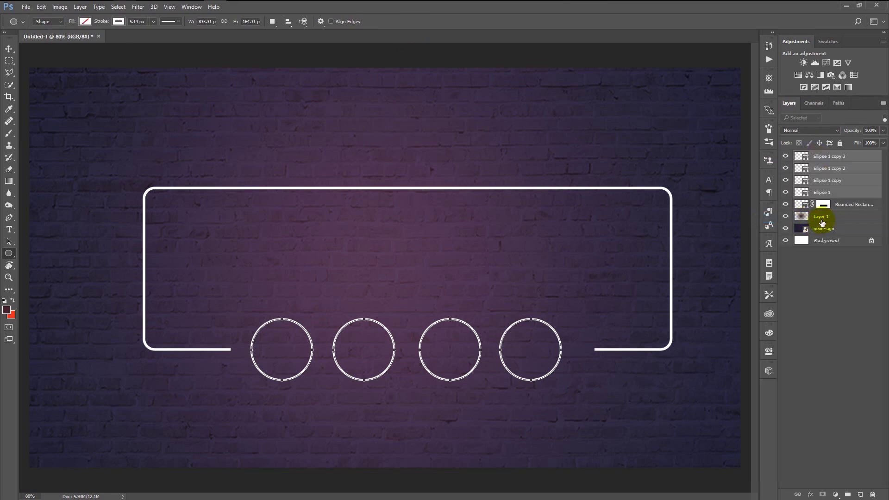
pyautogui.click(849, 206)
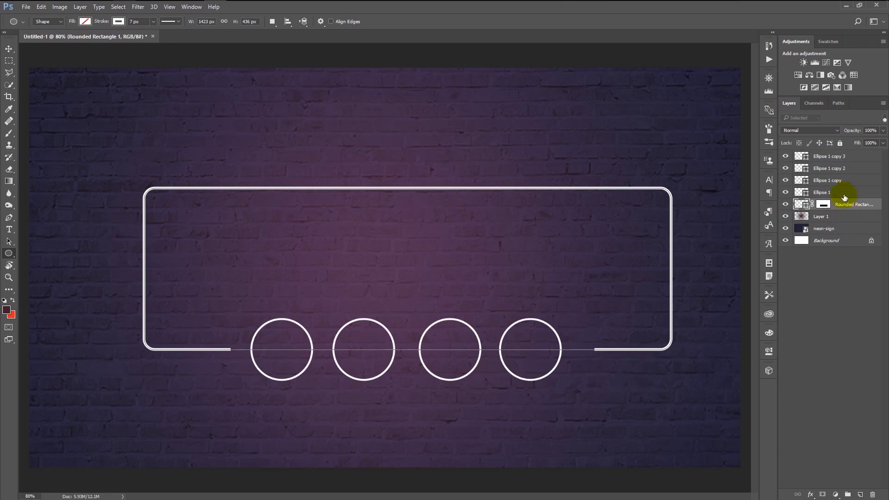
pyautogui.keyDown('shift'); pyautogui.click(834, 156); pyautogui.keyUp('shift')
pyautogui.rightClick(847, 181)
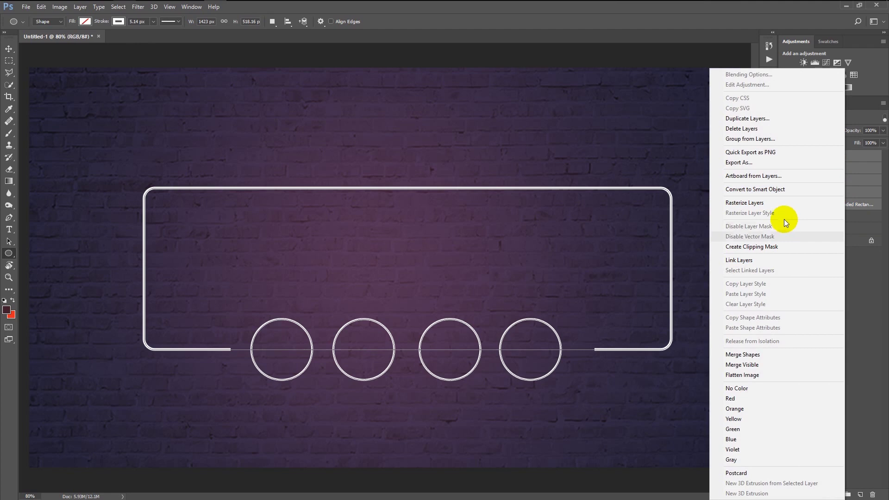
pyautogui.click(784, 202)
pyautogui.hotkey('ctrl', 'e')
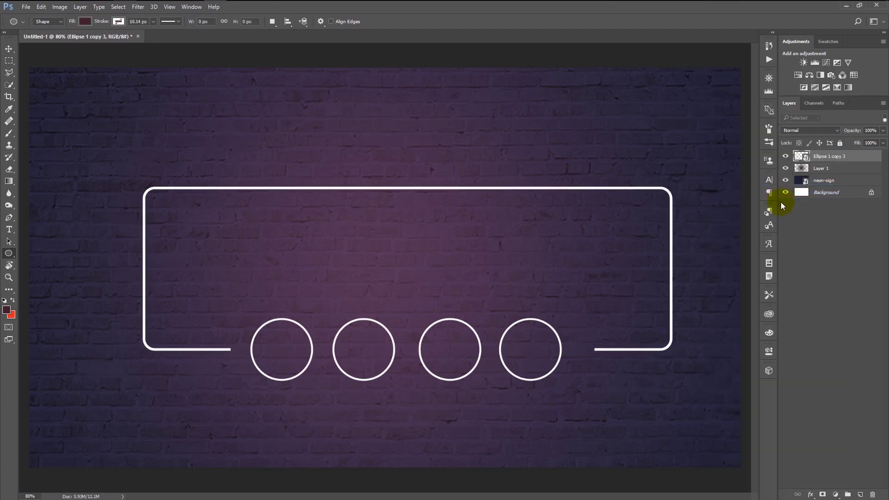
pyautogui.scroll(2, 569, 239)
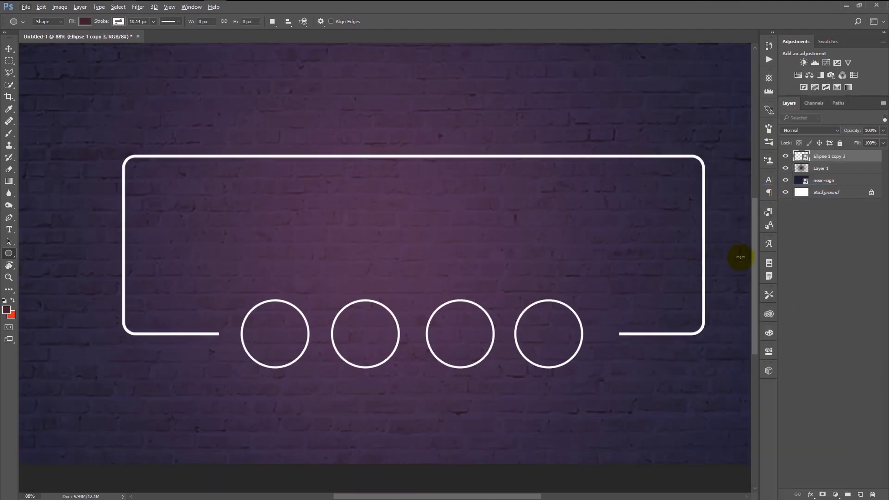
# Enable Inner Shadow and Inner Glow in the merged layer's Layer Style
pyautogui.doubleClick(866, 161)
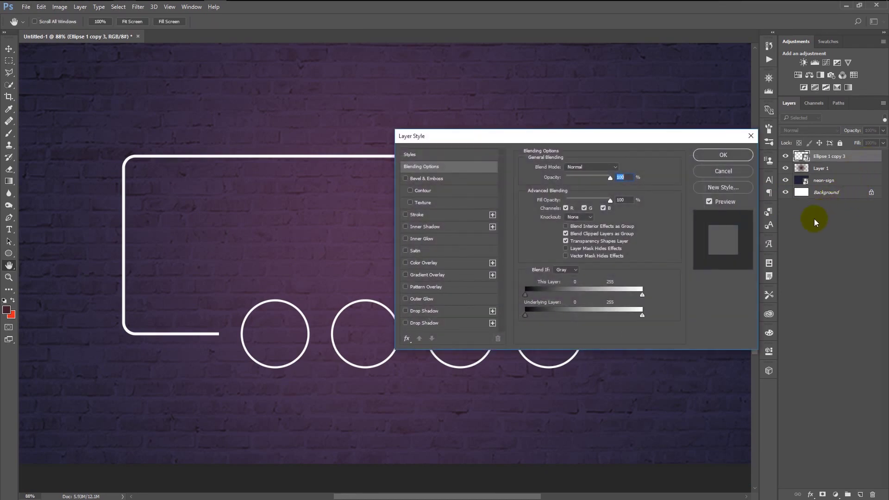
pyautogui.click(406, 227)
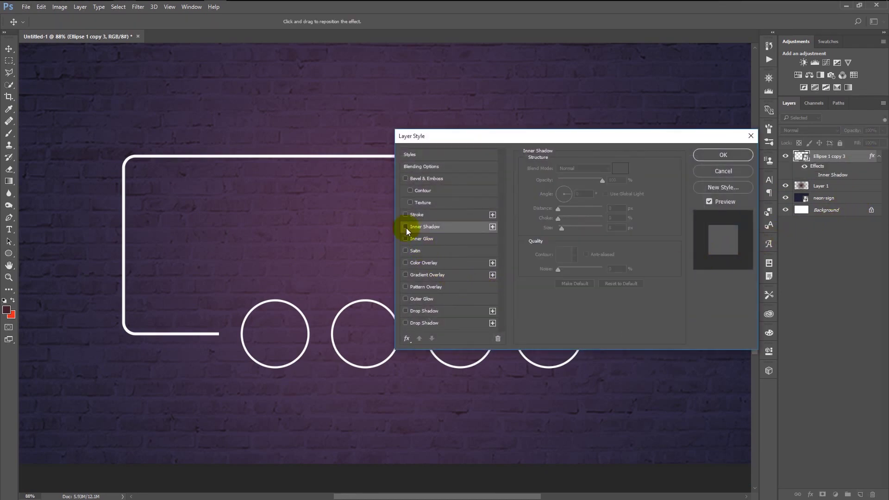
pyautogui.click(423, 239)
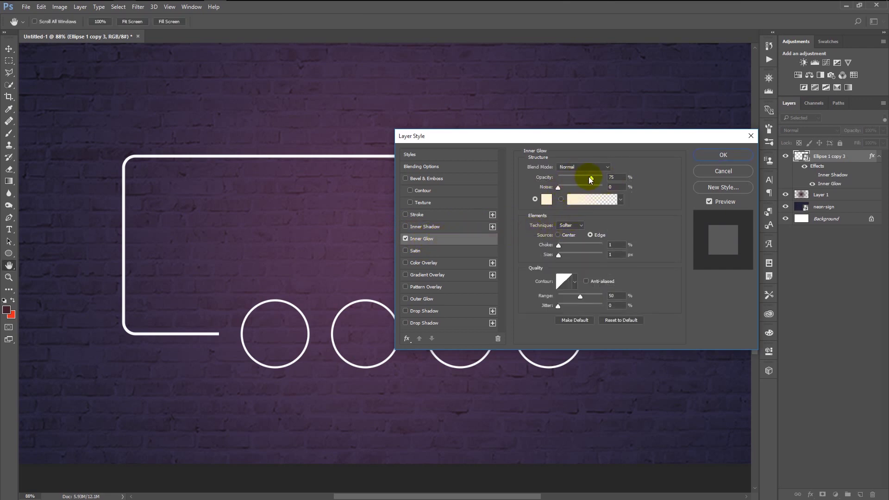
# Make the inner glow blue 0415f8 with a 9% choke, and enable Outer Glow
pyautogui.click(547, 199)
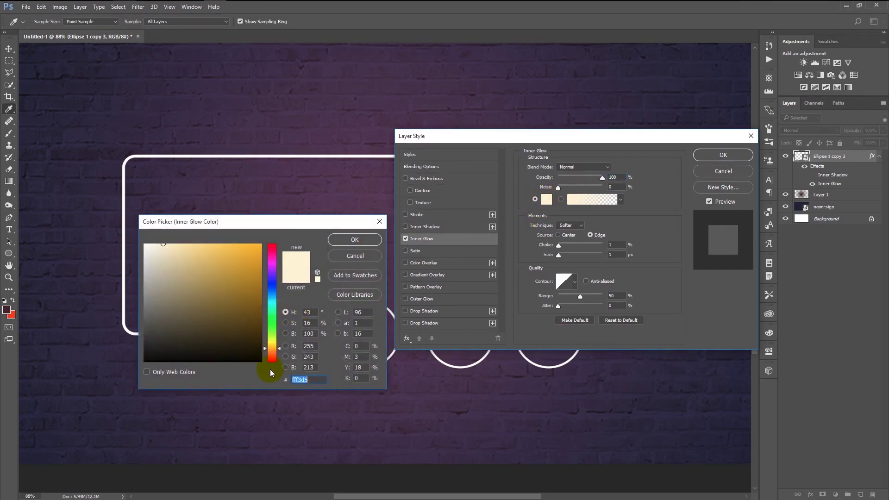
pyautogui.write('4')
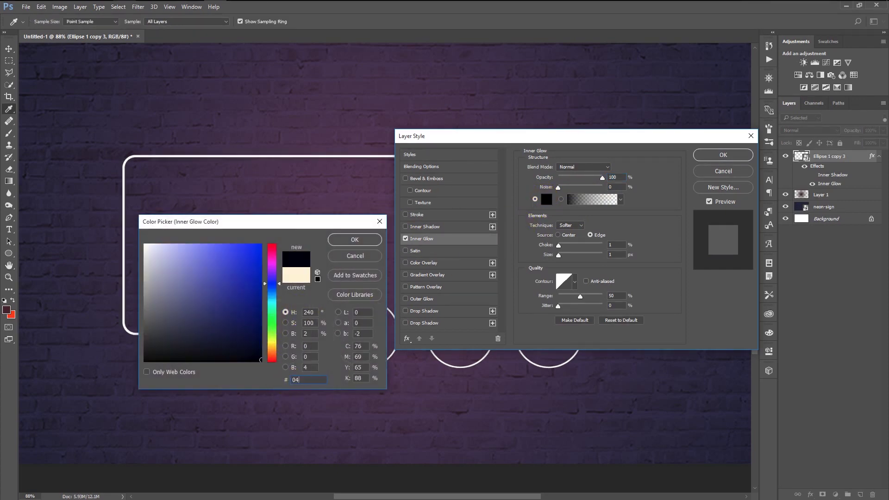
pyautogui.write('15f8')
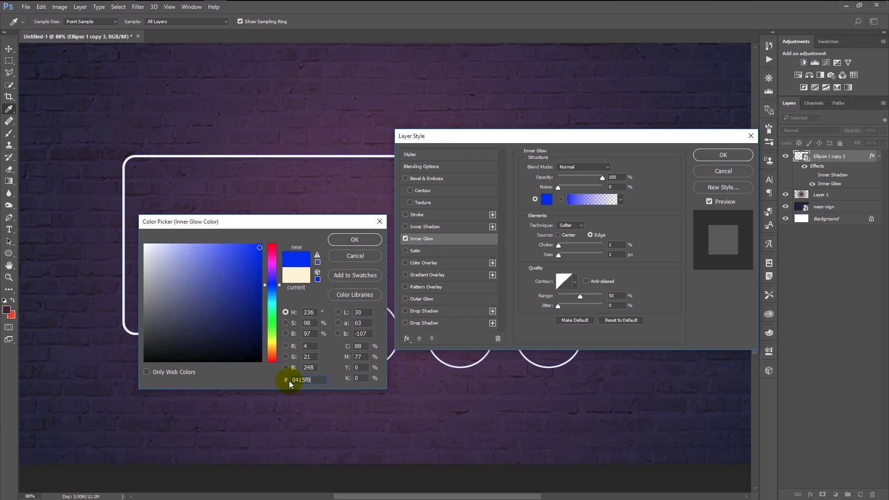
pyautogui.click(353, 240)
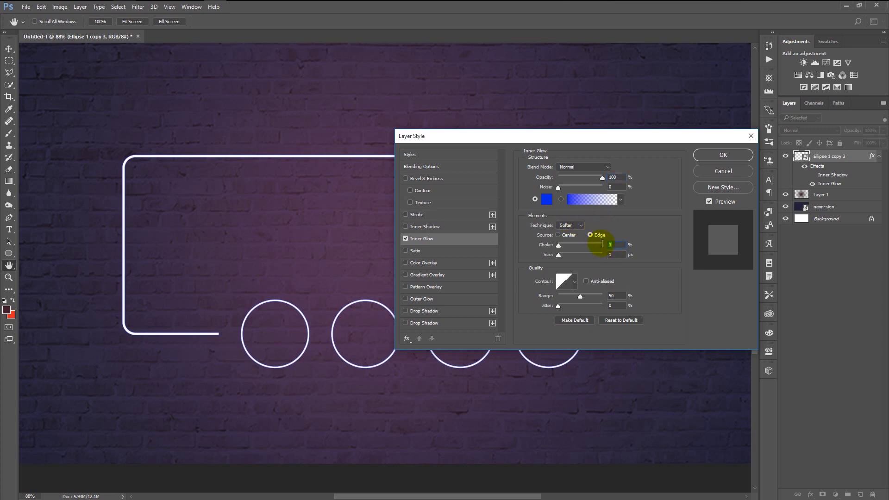
pyautogui.write('9')
pyautogui.doubleClick(620, 254)
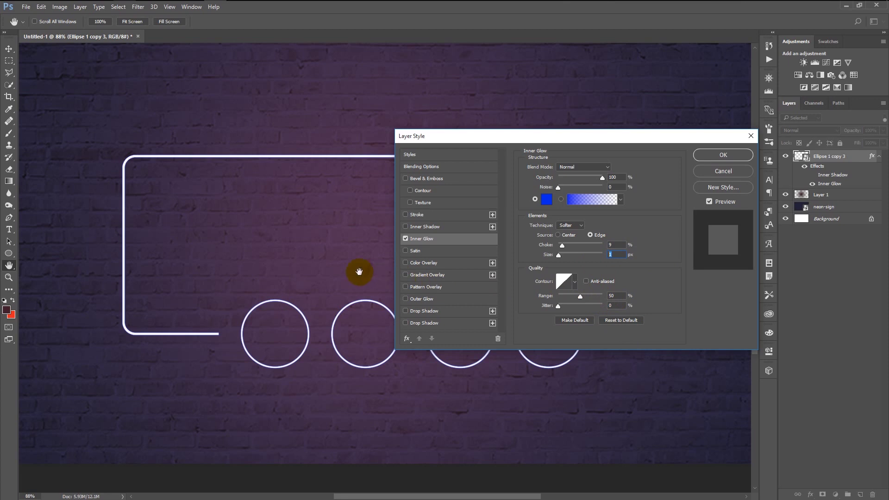
pyautogui.click(423, 301)
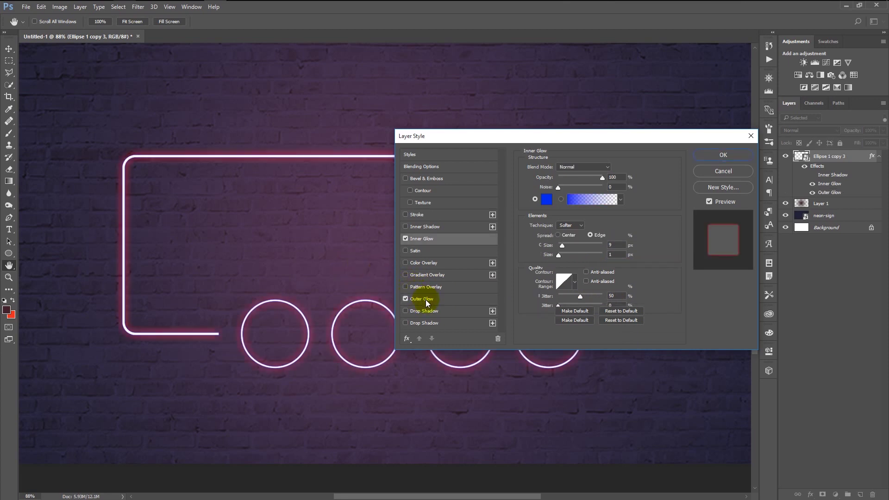
# Set the outer glow to violet 6700ff, 38 px size, Screen mode, and enable Drop Shadow
pyautogui.click(549, 200)
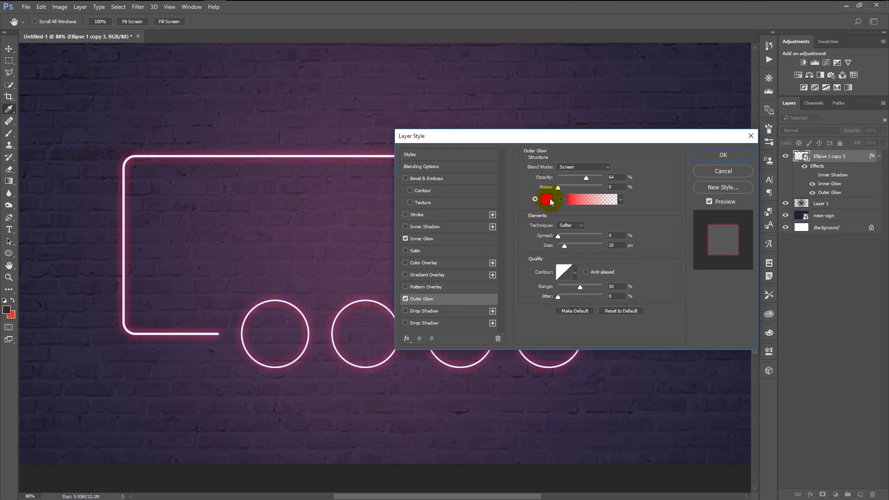
pyautogui.write('6700ff')
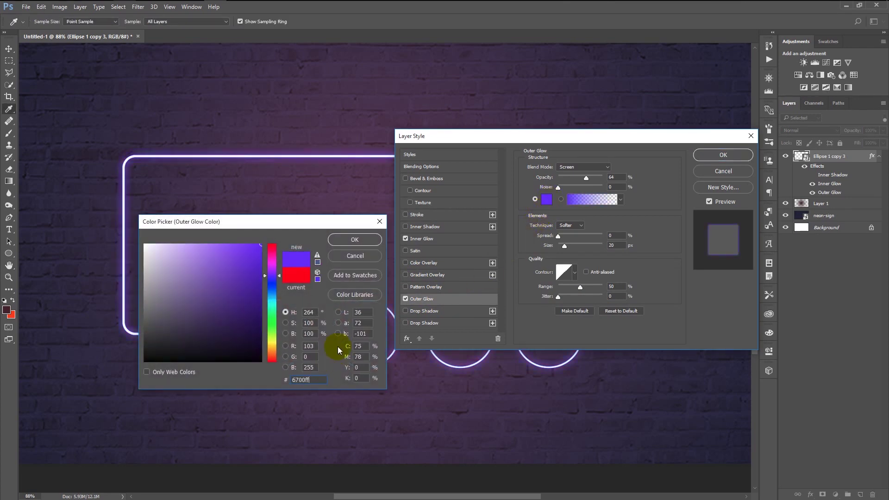
pyautogui.click(350, 243)
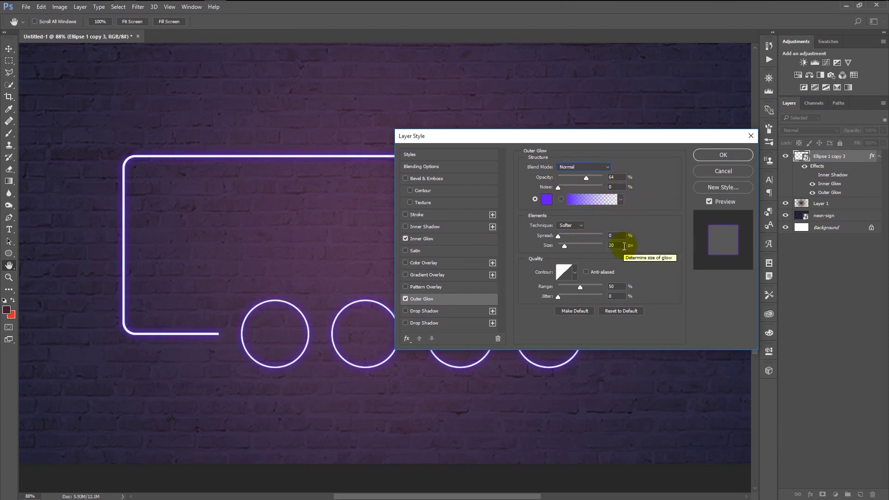
pyautogui.moveTo(619, 245); pyautogui.dragTo(600, 248)
pyautogui.write('38')
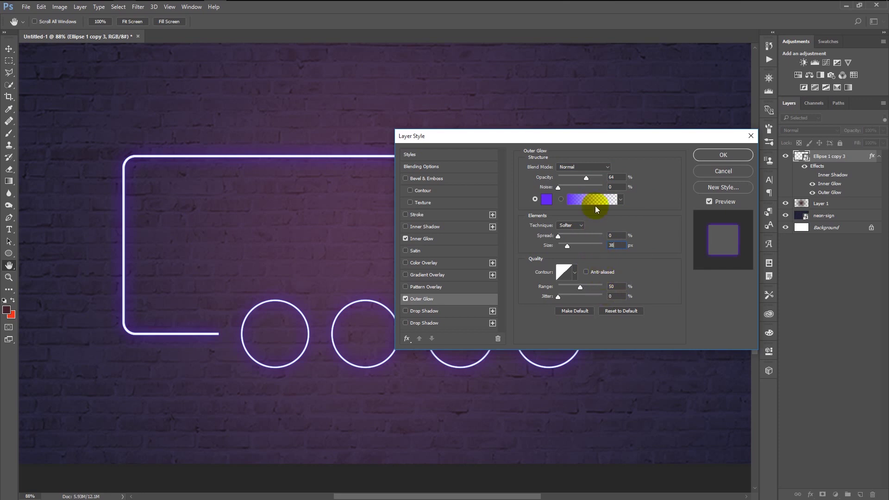
pyautogui.click(585, 167)
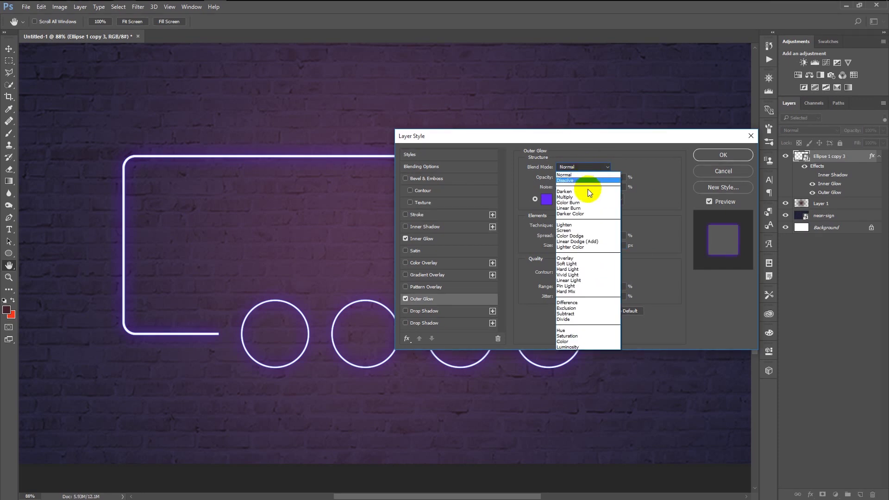
pyautogui.click(576, 230)
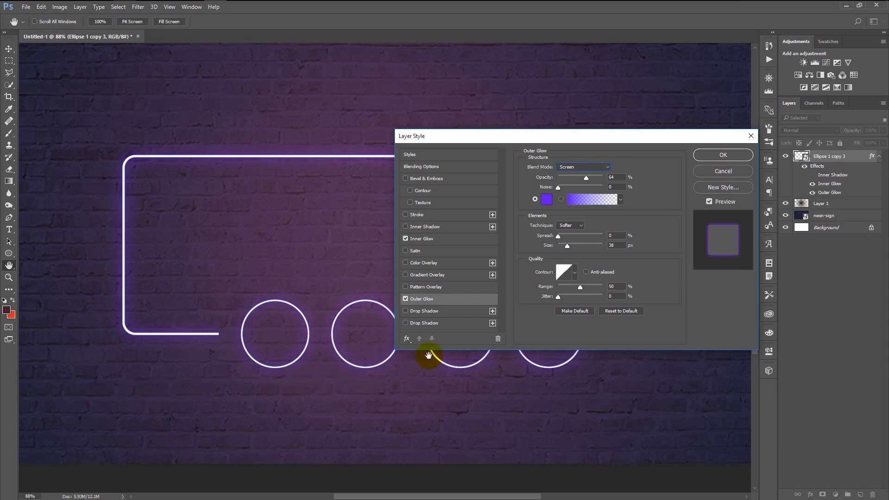
pyautogui.click(424, 323)
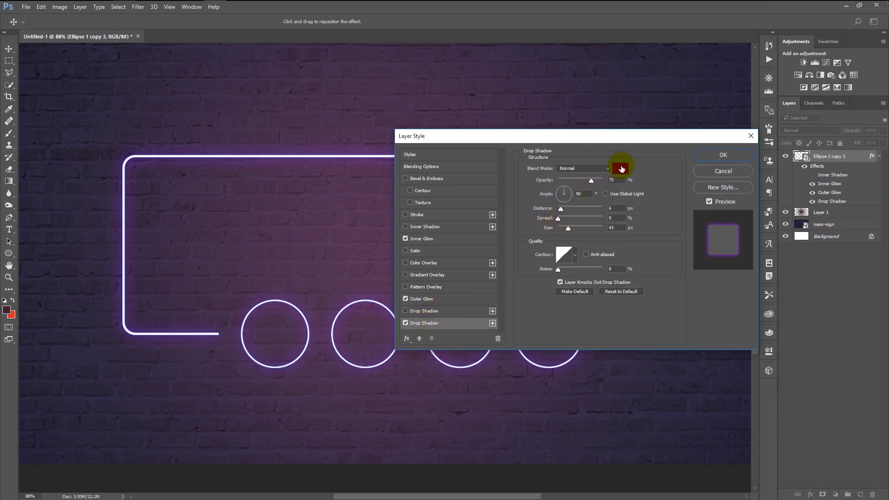
# Set the drop shadow colour to 36006f at 50% opacity in Multiply mode
pyautogui.click(621, 168)
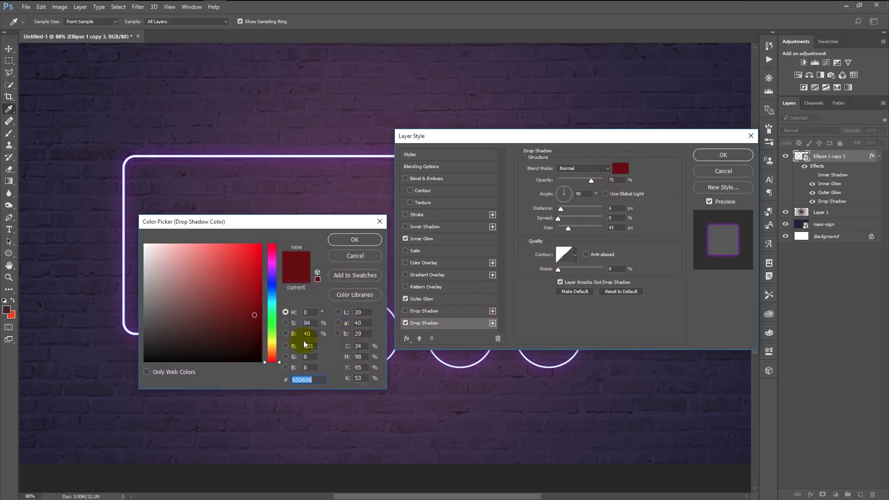
pyautogui.write('36')
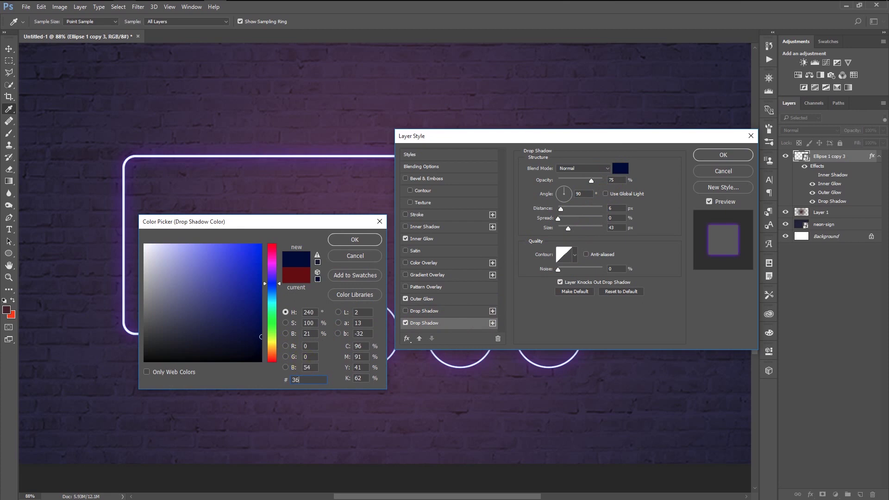
pyautogui.write('006f')
pyautogui.click(349, 240)
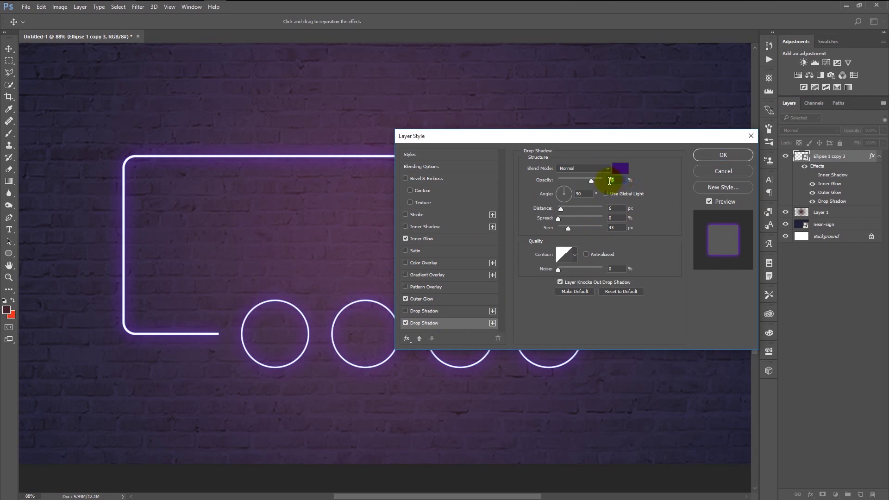
pyautogui.write('50')
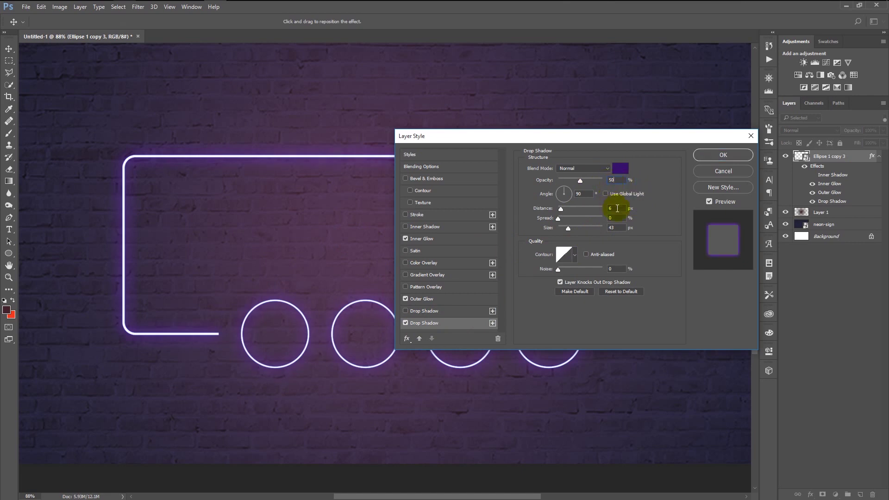
pyautogui.click(590, 168)
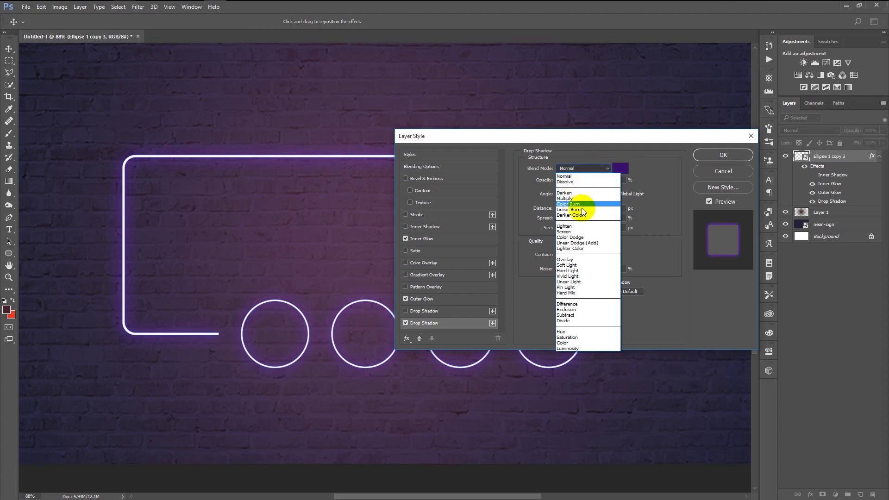
pyautogui.click(577, 198)
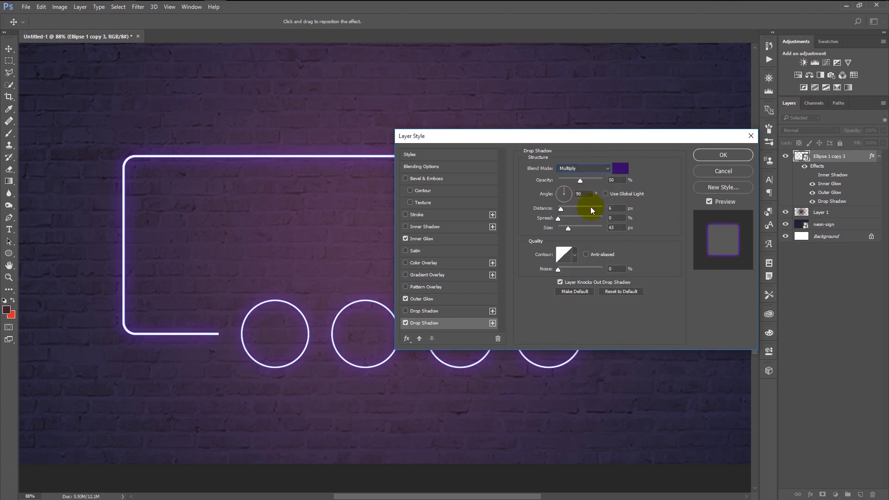
# Set the drop shadow to distance 10, spread 5, size 7 px, and apply the style
pyautogui.click(620, 212)
pyautogui.click(620, 217)
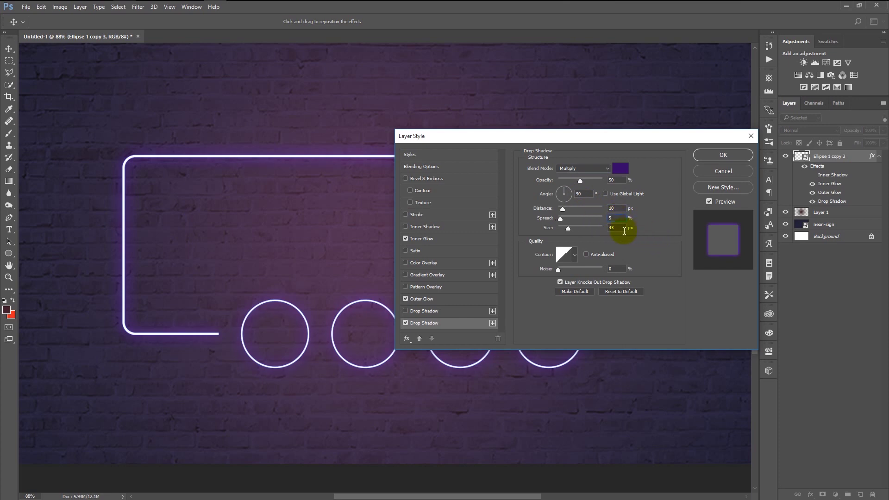
pyautogui.click(618, 231)
pyautogui.write('7')
pyautogui.click(592, 194)
pyautogui.click(710, 155)
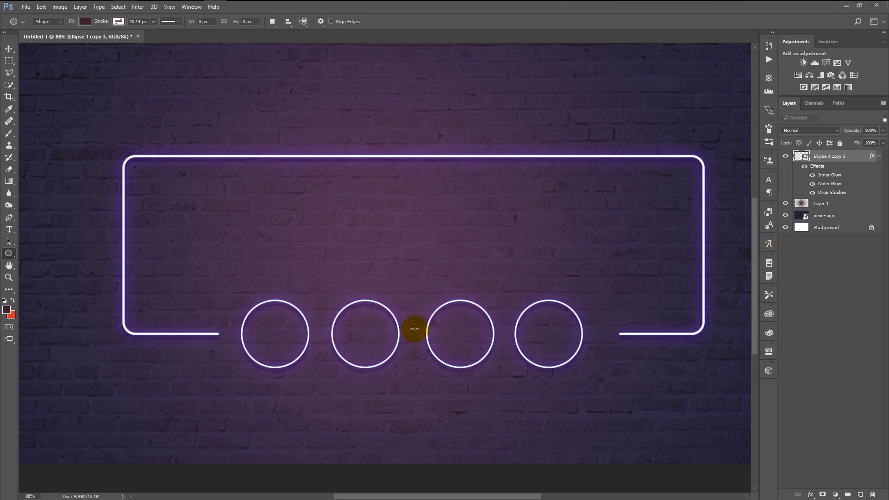
# Duplicate the glowing layer and apply a 2-pixel Gaussian Blur to the copy
pyautogui.hotkey('ctrl', 'j')
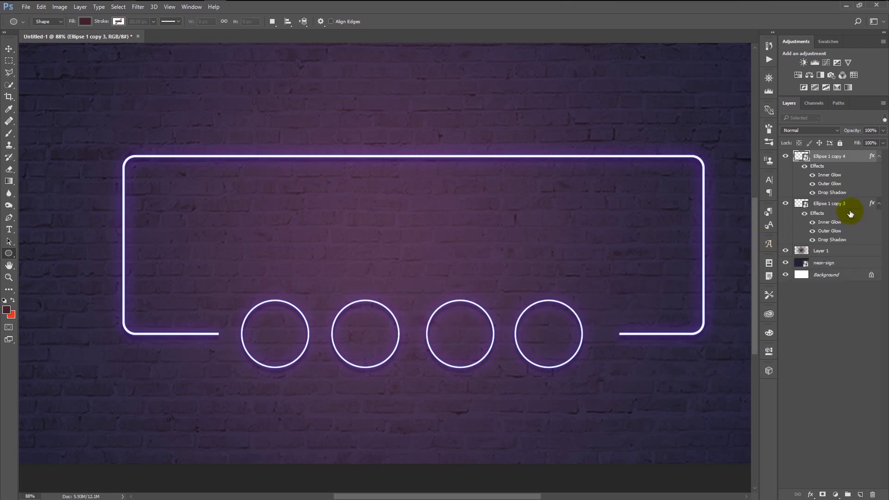
pyautogui.scroll(1, 324, 116)
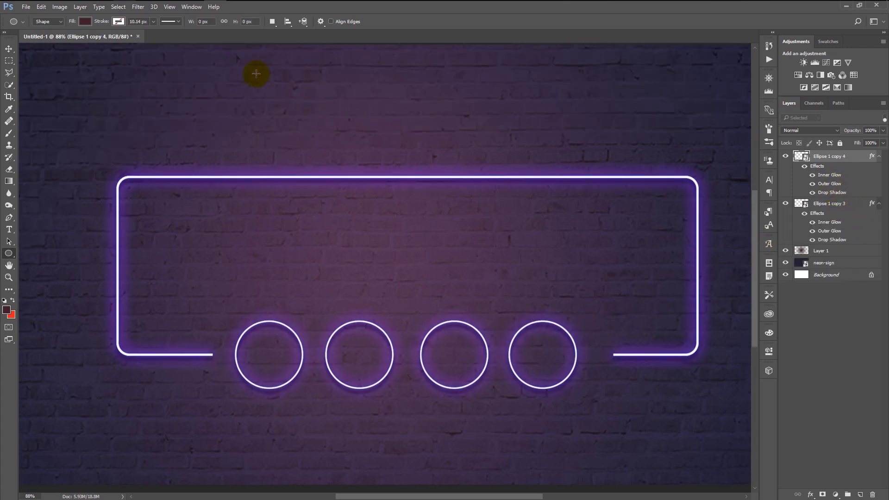
pyautogui.click(138, 7)
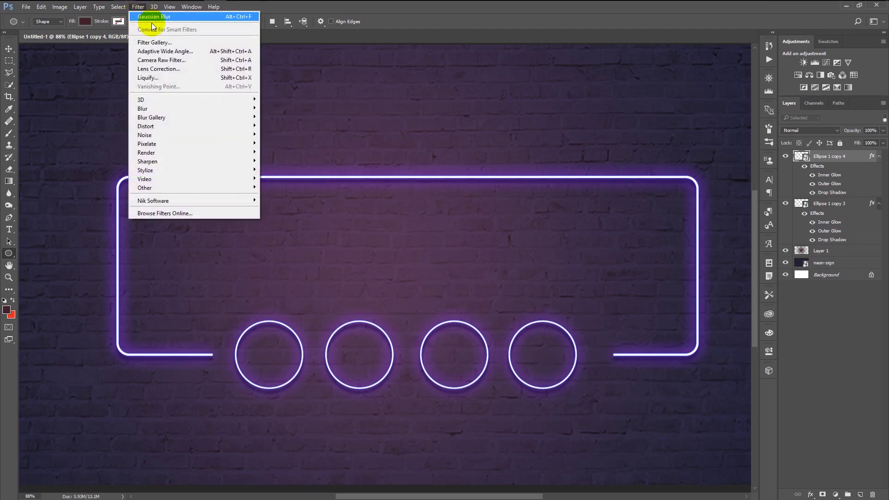
pyautogui.moveTo(168, 112)
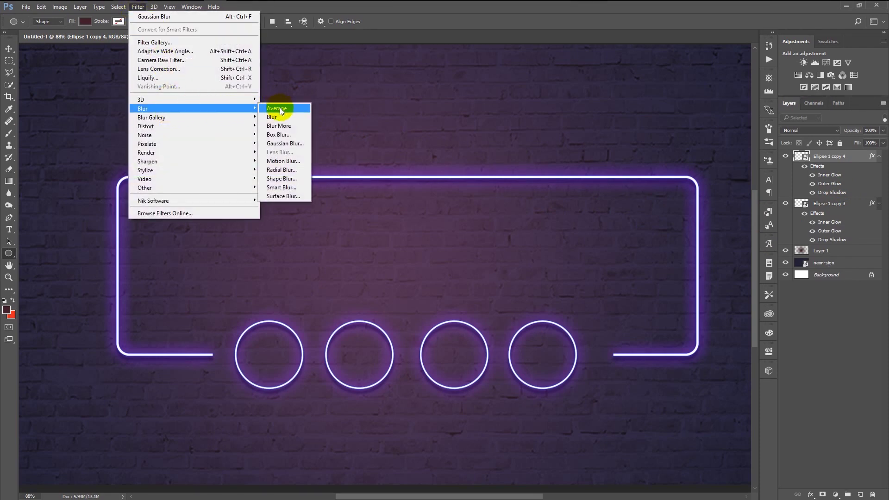
pyautogui.click(285, 144)
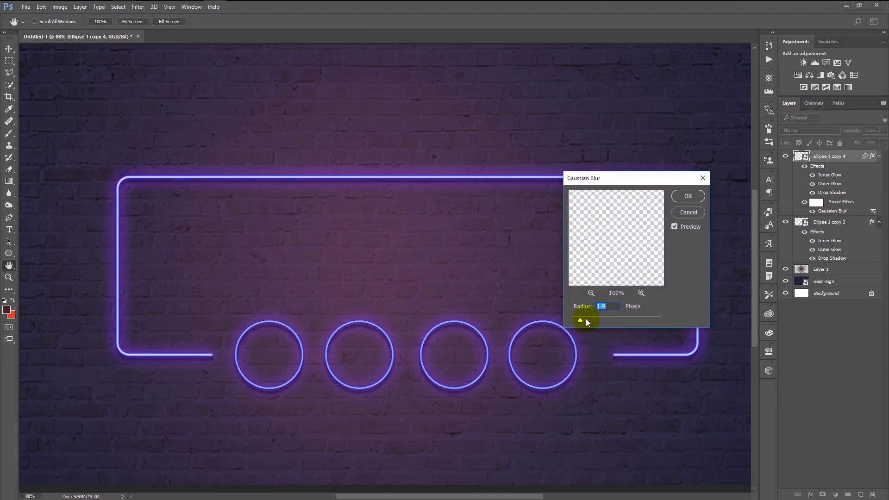
pyautogui.write('2')
pyautogui.click(688, 196)
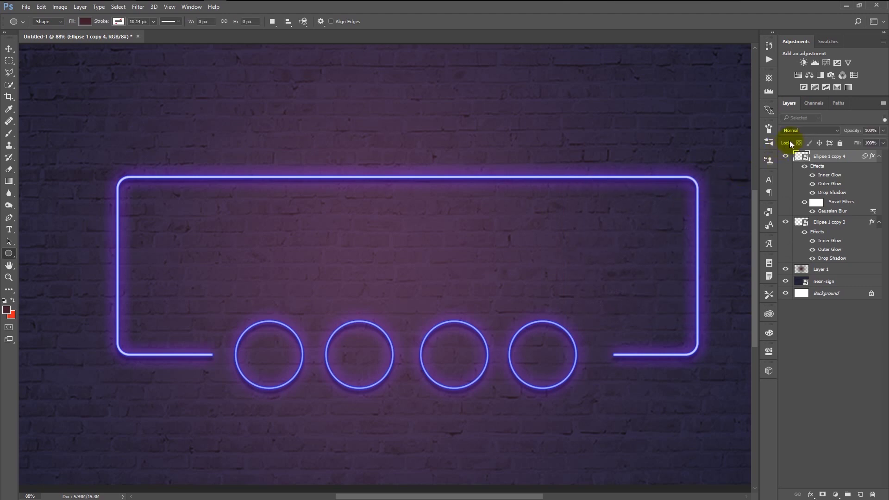
# Lower the blurred copy's opacity to 60%
pyautogui.moveTo(859, 134); pyautogui.dragTo(856, 135)
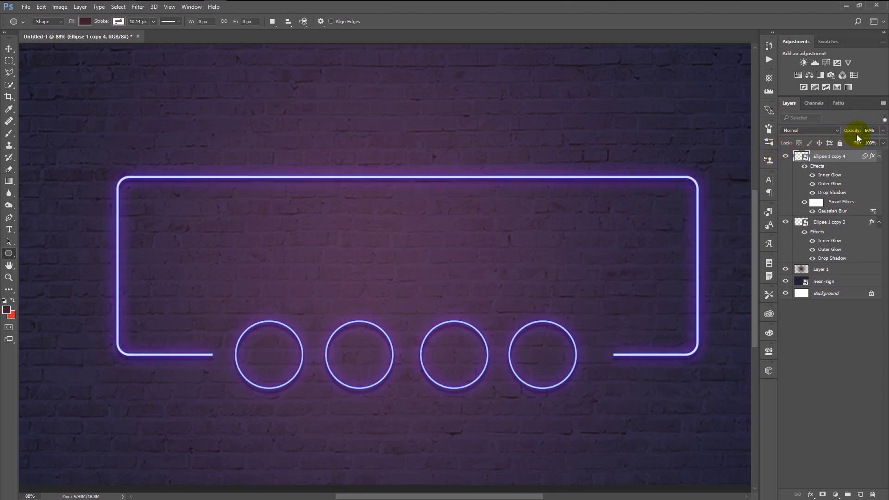
pyautogui.scroll(-1, 453, 299)
pyautogui.scroll(1, 454, 299)
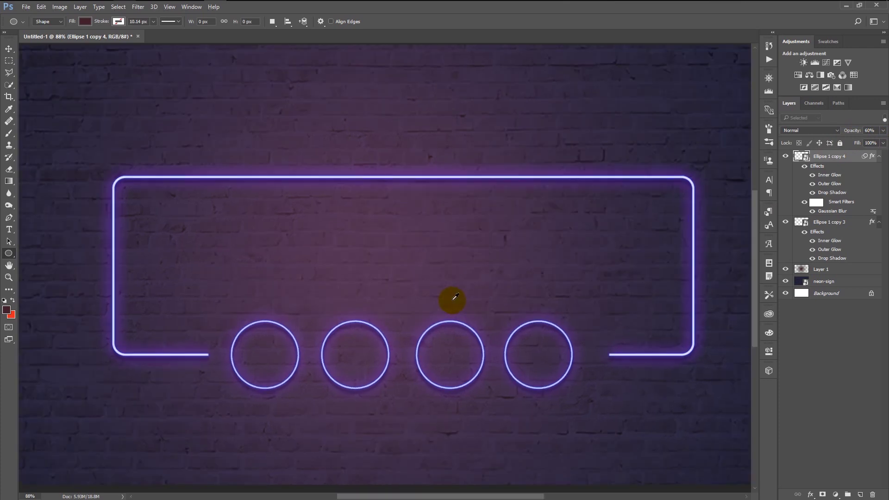
pyautogui.scroll(1, 455, 297)
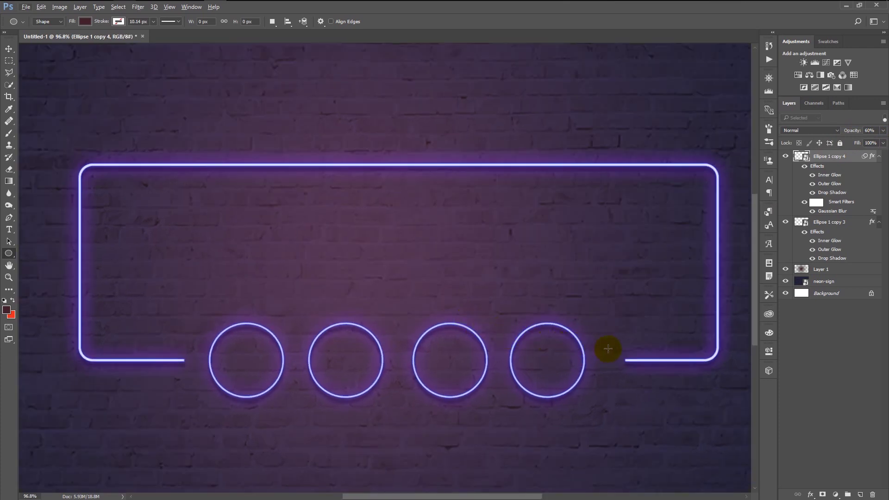
# Type GENTLEPSD inside the frame in red-orange fb3b00
pyautogui.click(9, 229)
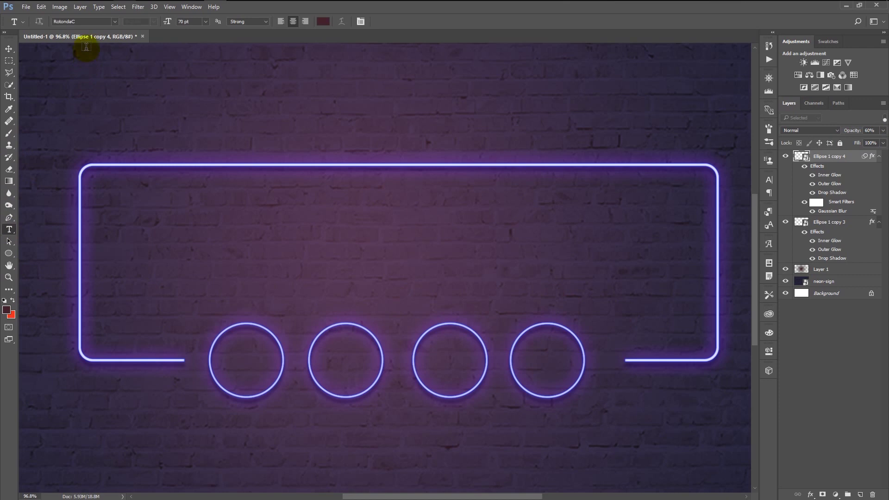
pyautogui.click(85, 21)
pyautogui.click(196, 271)
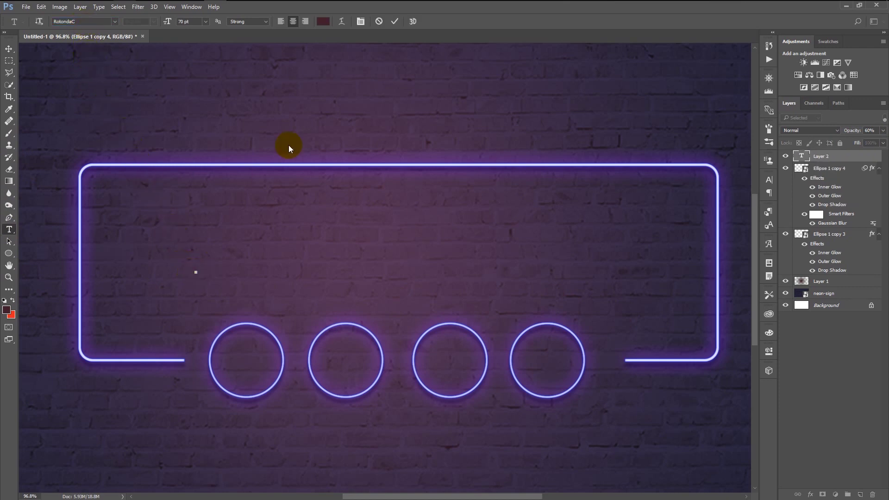
pyautogui.click(322, 21)
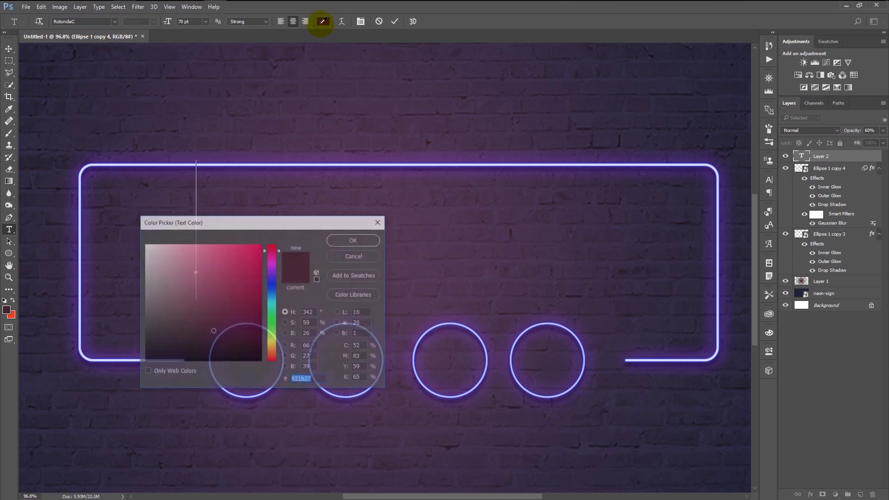
pyautogui.write('fb3')
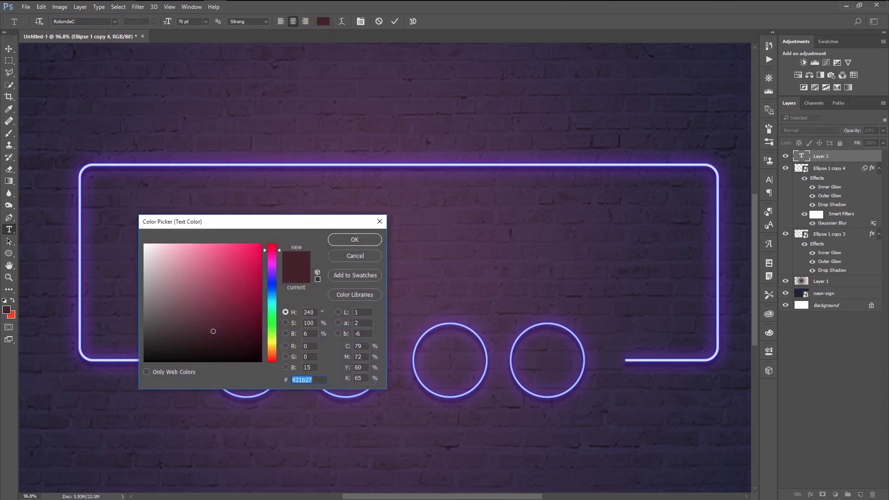
pyautogui.write('b00')
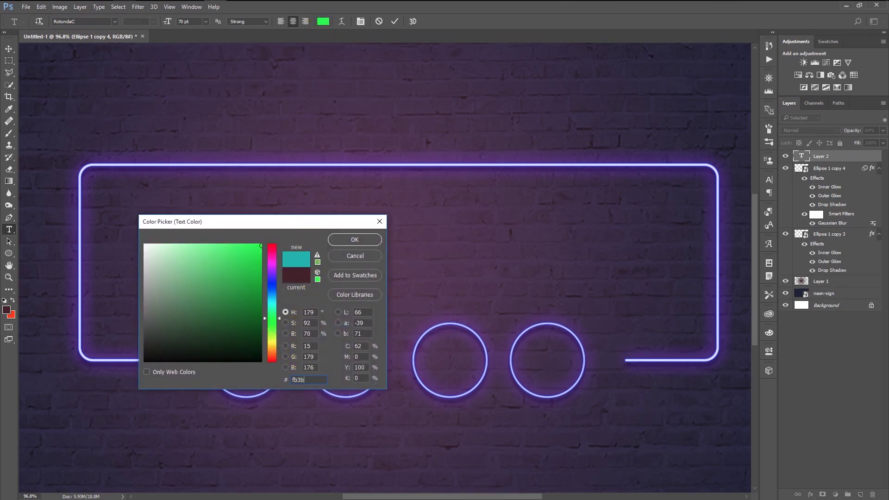
pyautogui.click(339, 238)
pyautogui.write('GE')
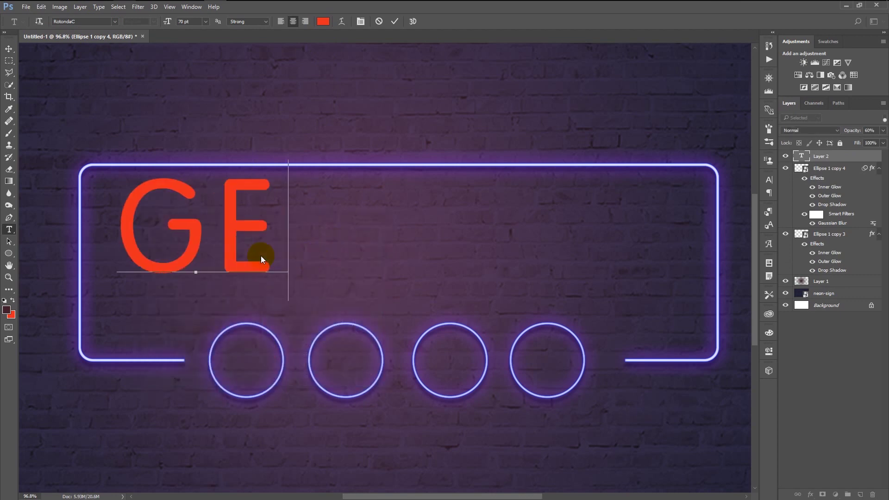
pyautogui.write('NTLEPSD')
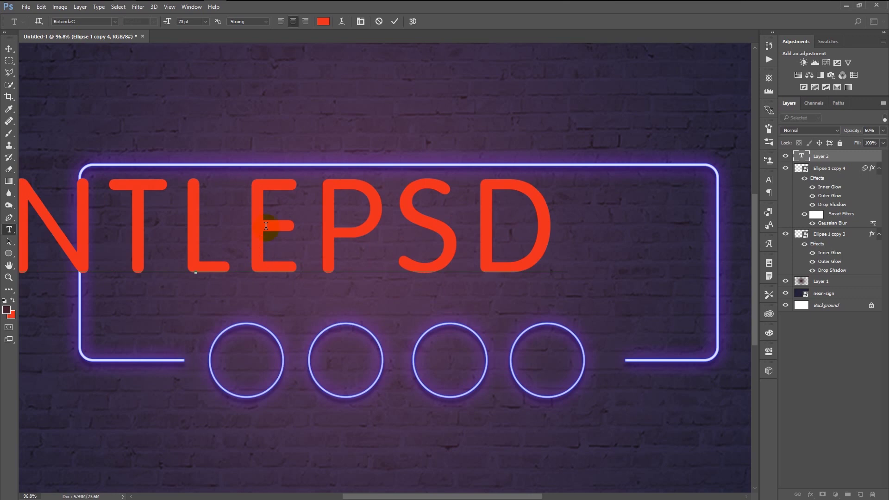
pyautogui.click(392, 23)
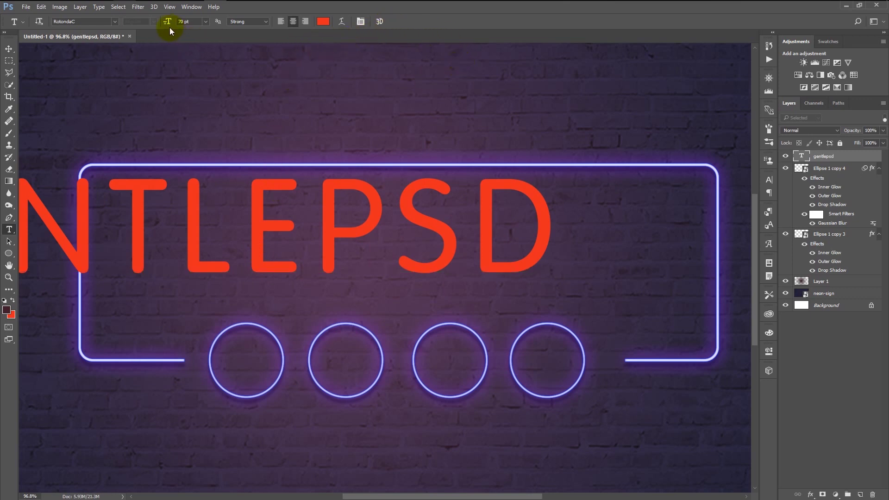
# Reduce GENTLEPSD to 42 pt and centre it inside the neon frame
pyautogui.moveTo(163, 22); pyautogui.dragTo(150, 22)
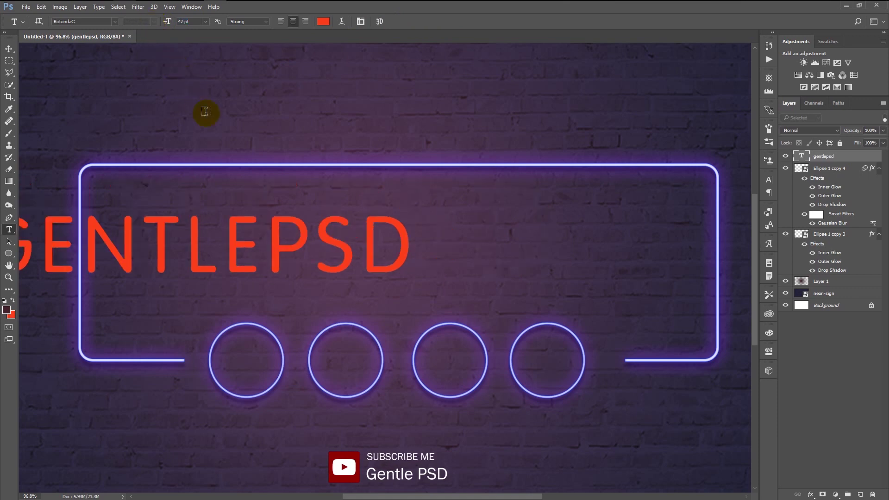
pyautogui.press('v')
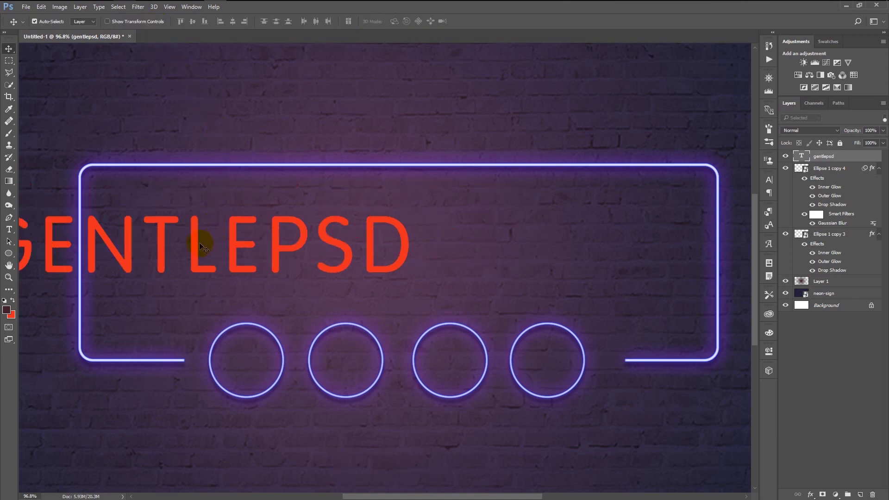
pyautogui.moveTo(193, 242); pyautogui.dragTo(396, 252)
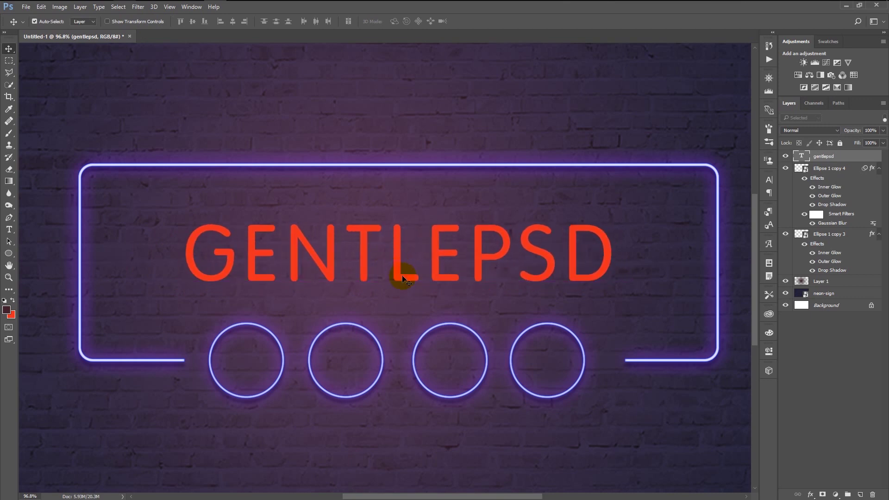
pyautogui.moveTo(365, 299); pyautogui.dragTo(360, 308)
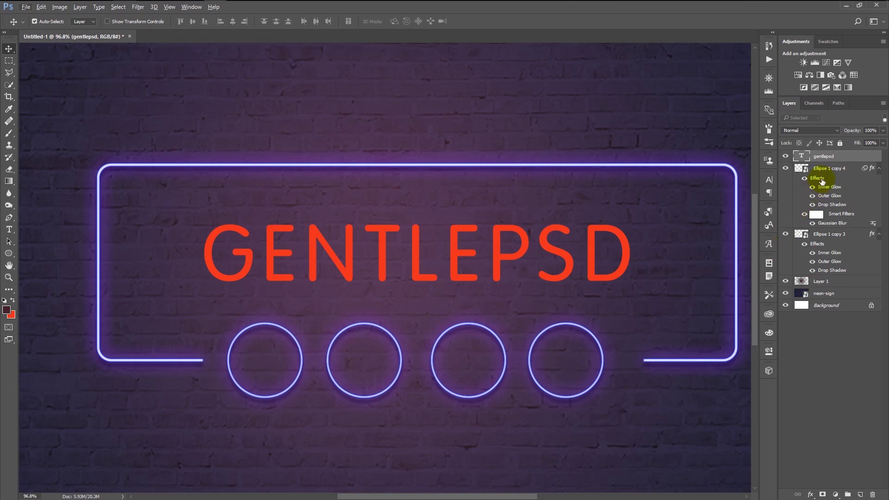
pyautogui.doubleClick(869, 158)
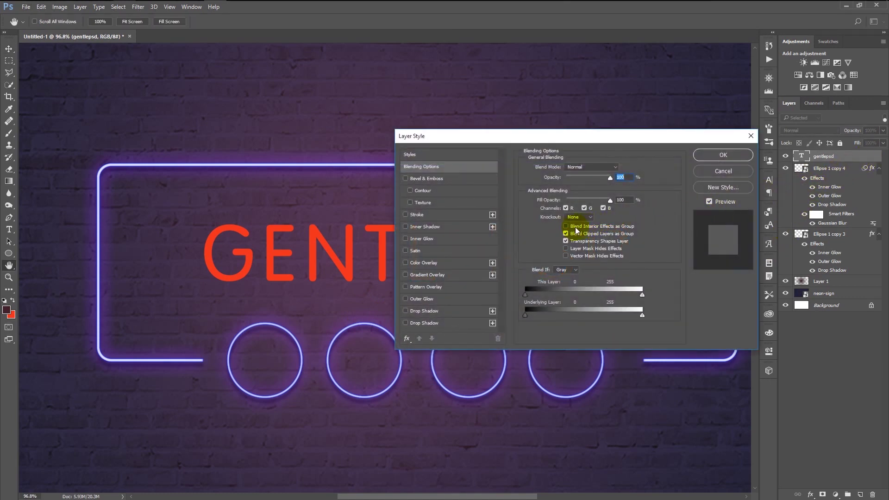
# Enable Inner Glow on the GENTLEPSD text with colour f61a00
pyautogui.click(431, 239)
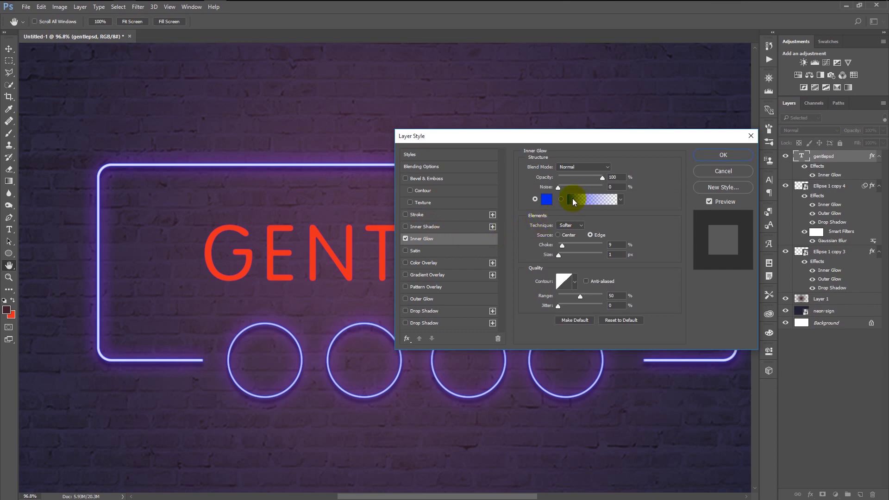
pyautogui.click(551, 200)
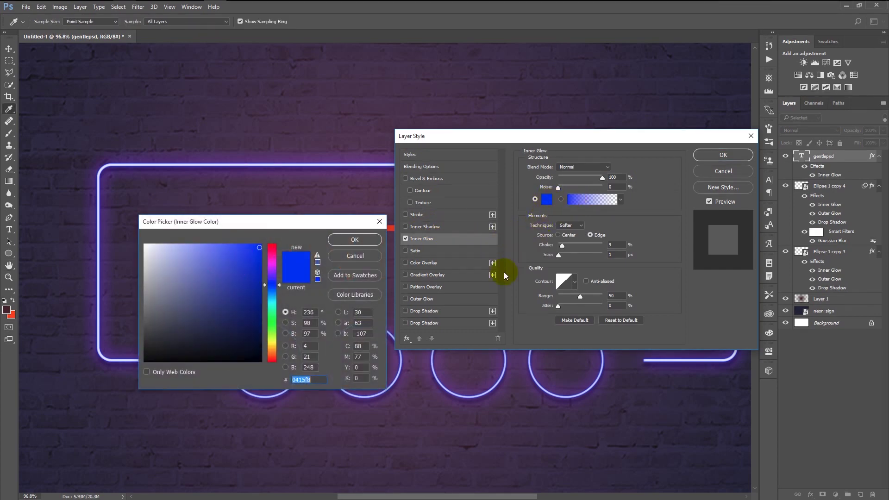
pyautogui.write('ff')
pyautogui.press('BackSpace')
pyautogui.write('6')
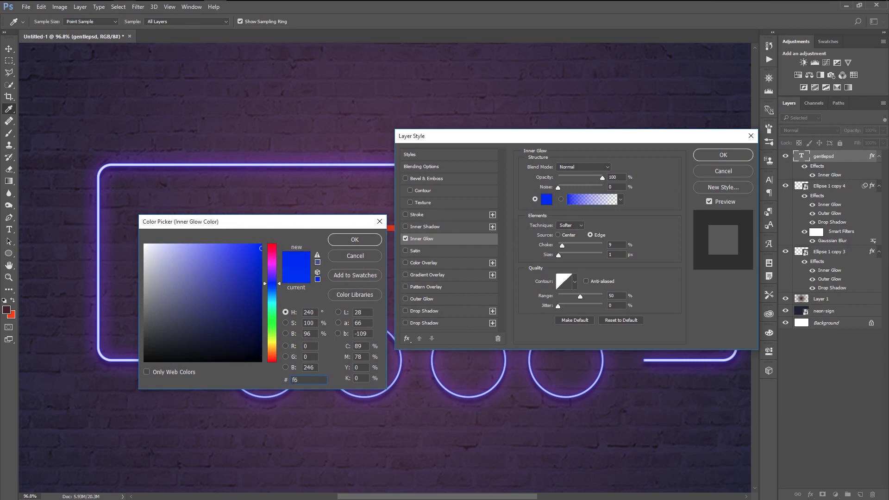
pyautogui.write('1a00')
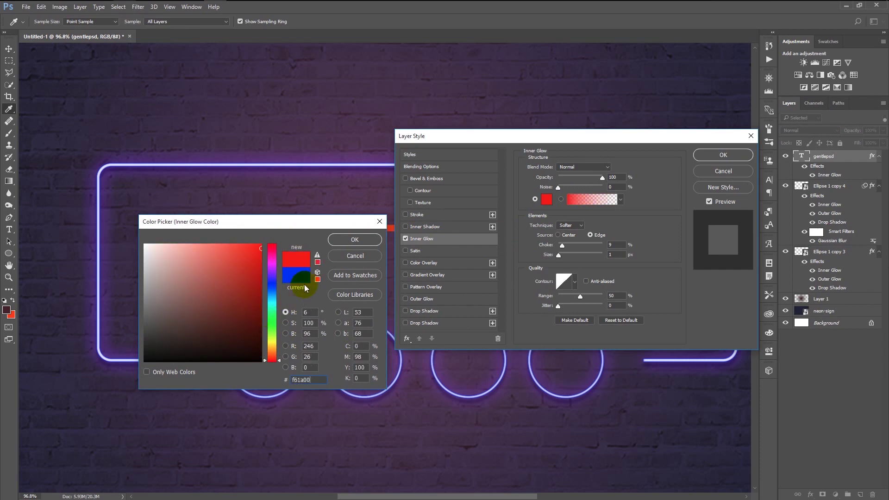
pyautogui.click(340, 241)
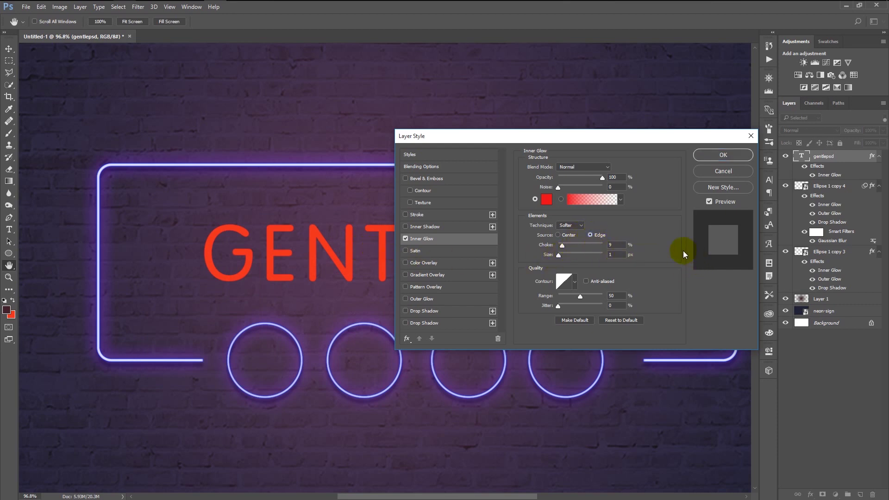
pyautogui.click(614, 295)
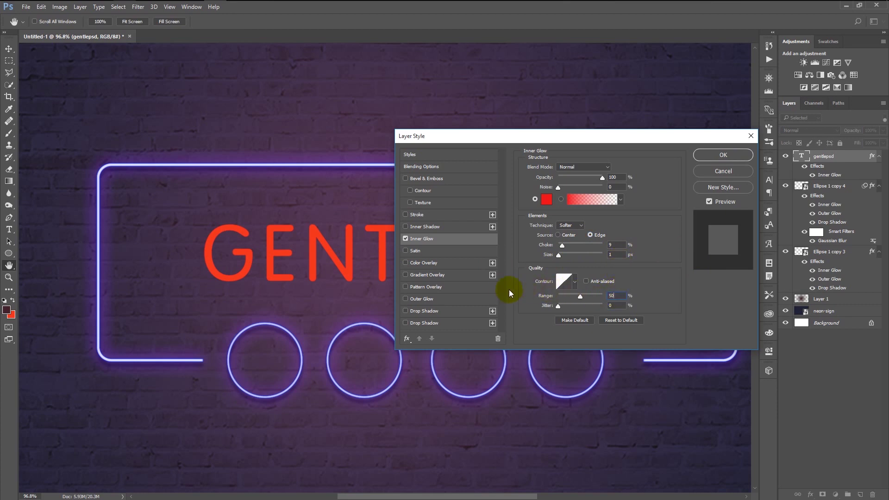
pyautogui.click(448, 300)
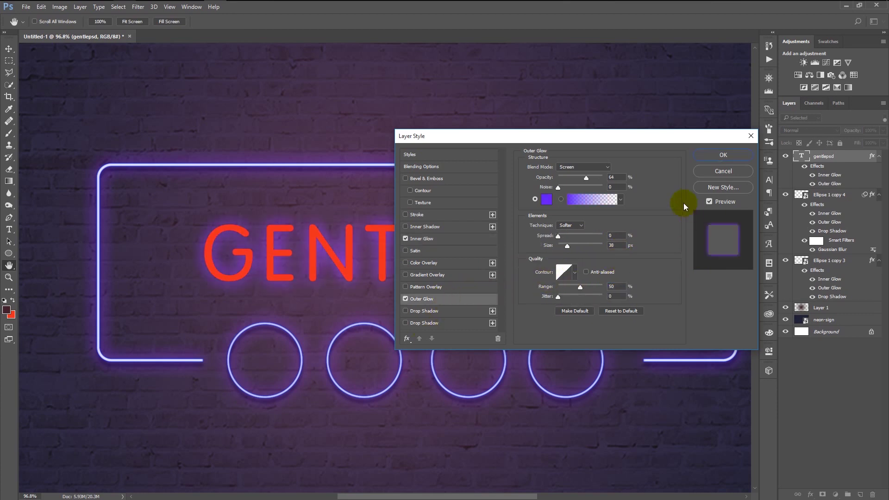
# Set the text's Outer Glow to 50% opacity in pure red ff0000
pyautogui.write('50')
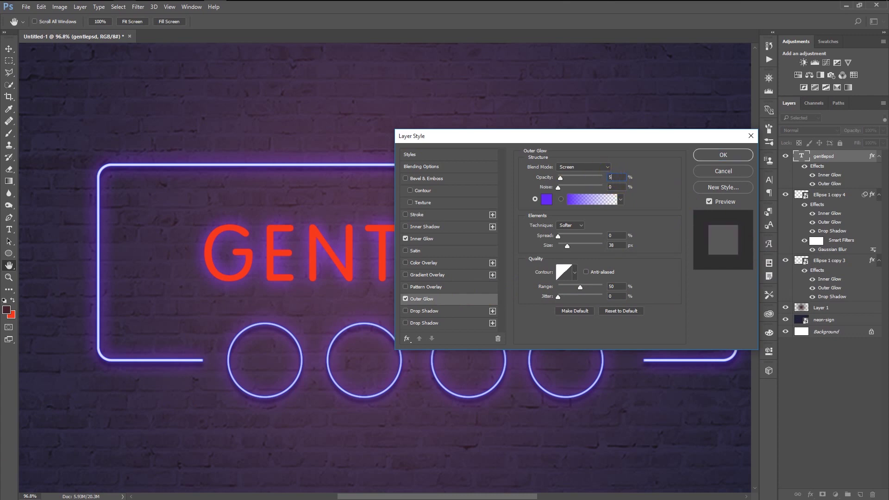
pyautogui.click(545, 199)
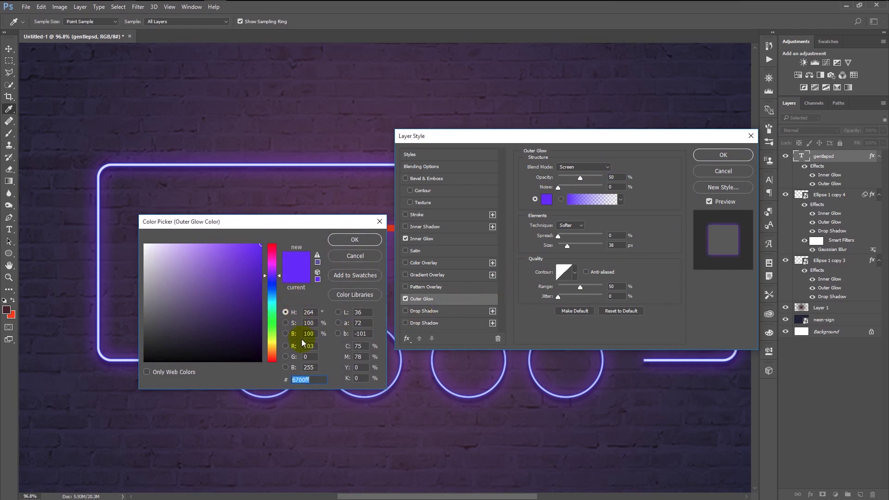
pyautogui.write('ff')
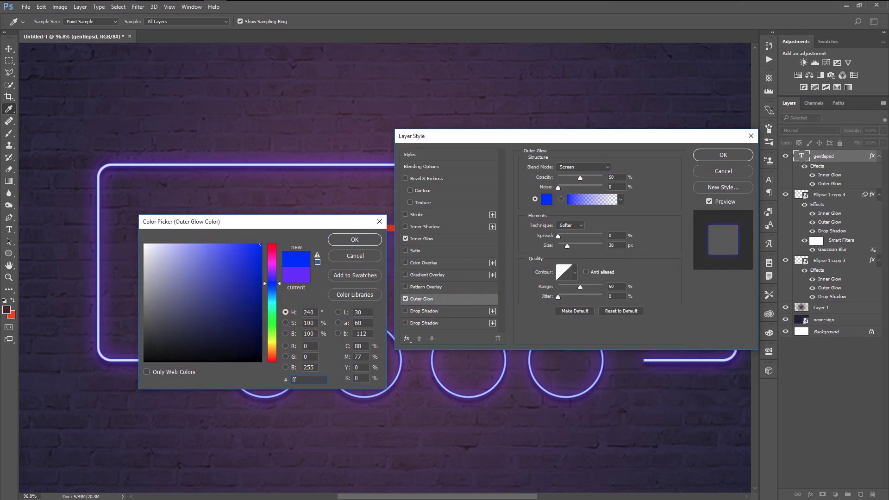
pyautogui.write('0000')
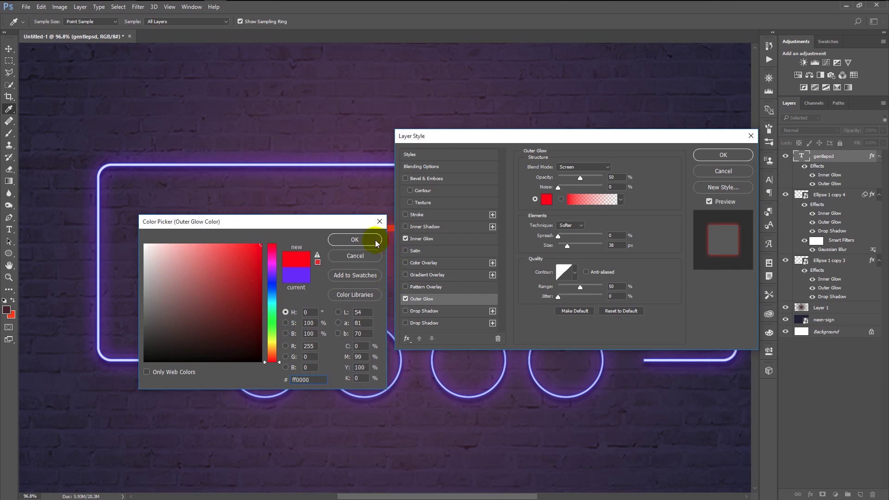
pyautogui.click(375, 242)
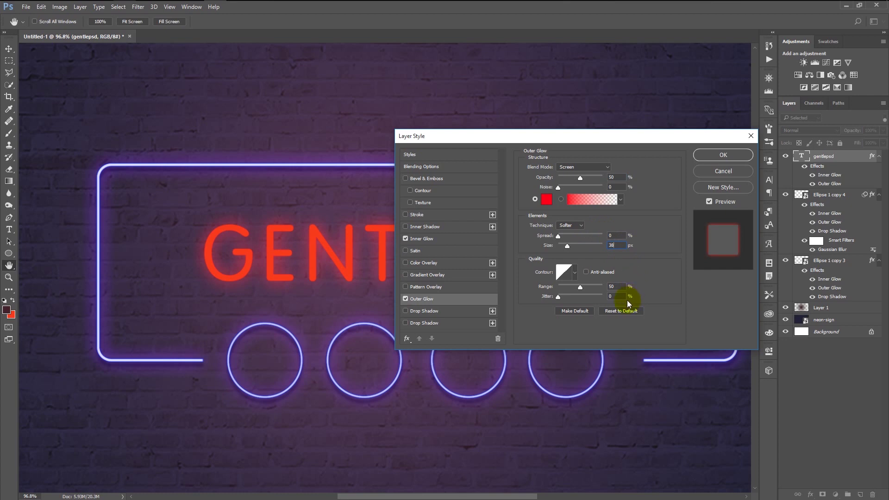
pyautogui.click(434, 323)
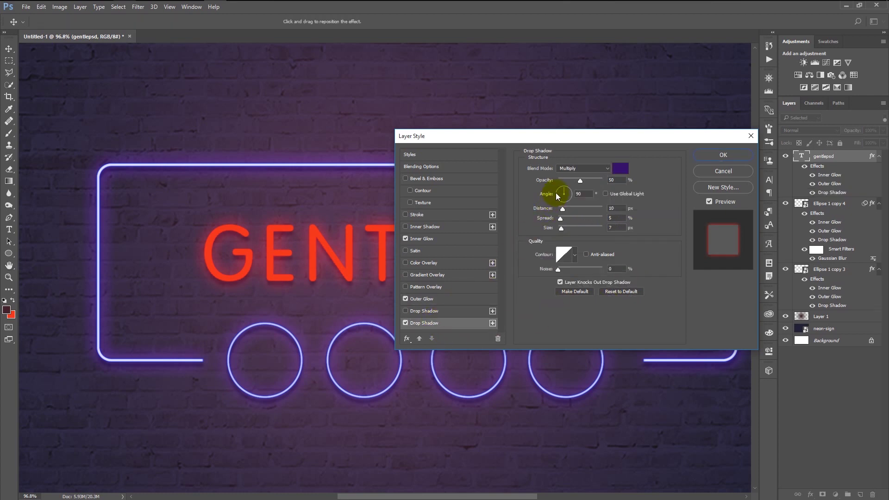
# Colour the drop shadow dark red 650606 and apply the GENTLEPSD layer style
pyautogui.click(625, 170)
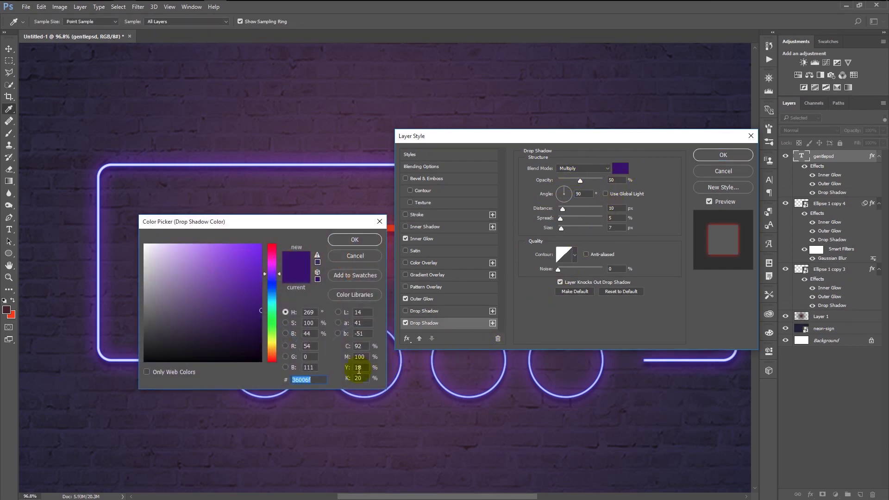
pyautogui.write('650')
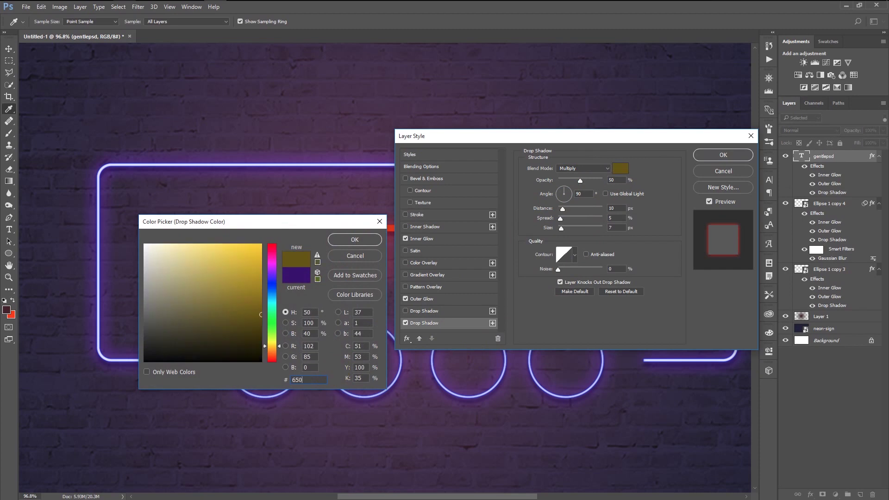
pyautogui.write('606')
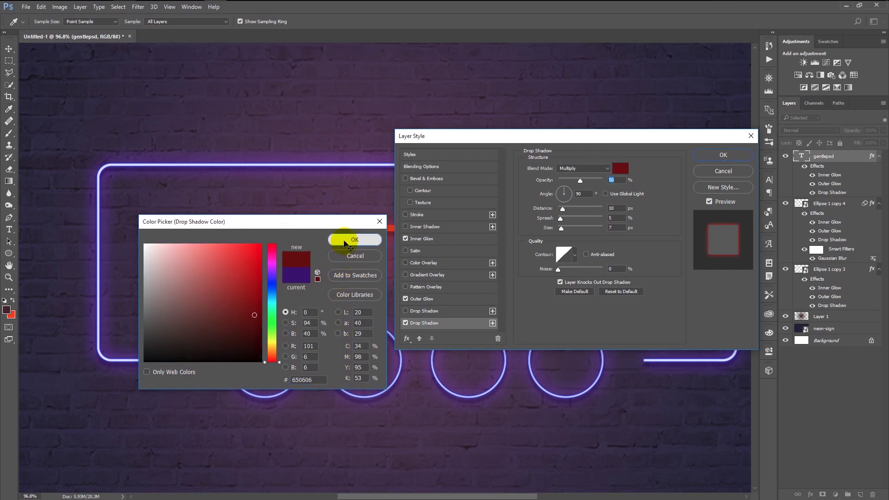
pyautogui.click(344, 242)
pyautogui.click(579, 179)
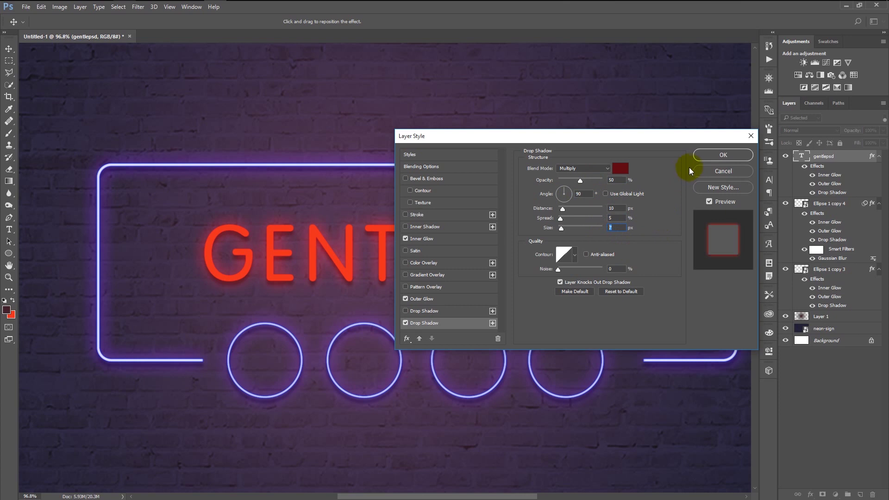
pyautogui.click(707, 157)
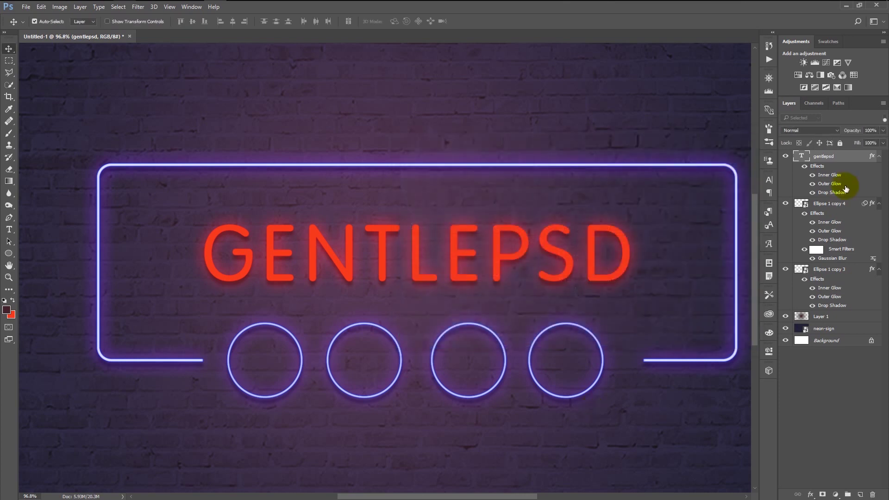
# Duplicate the gentlepsd layer and hide the copy's Drop Shadow
pyautogui.hotkey('ctrl', 'j')
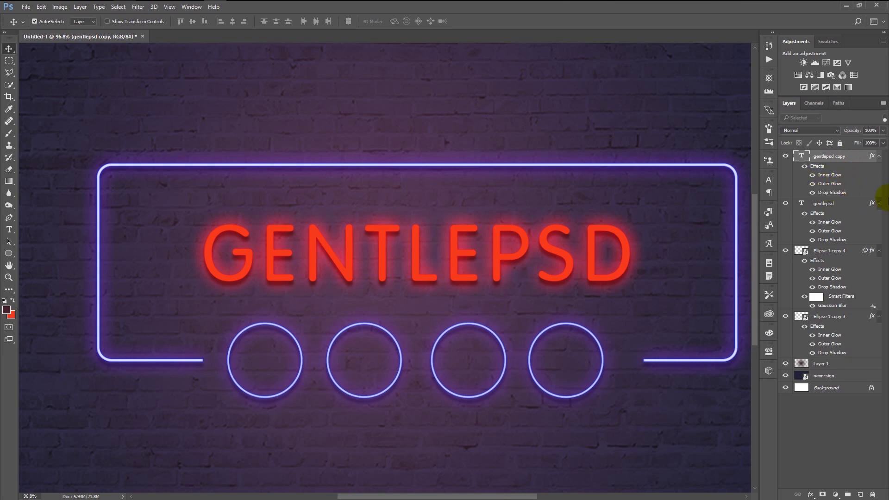
pyautogui.click(813, 191)
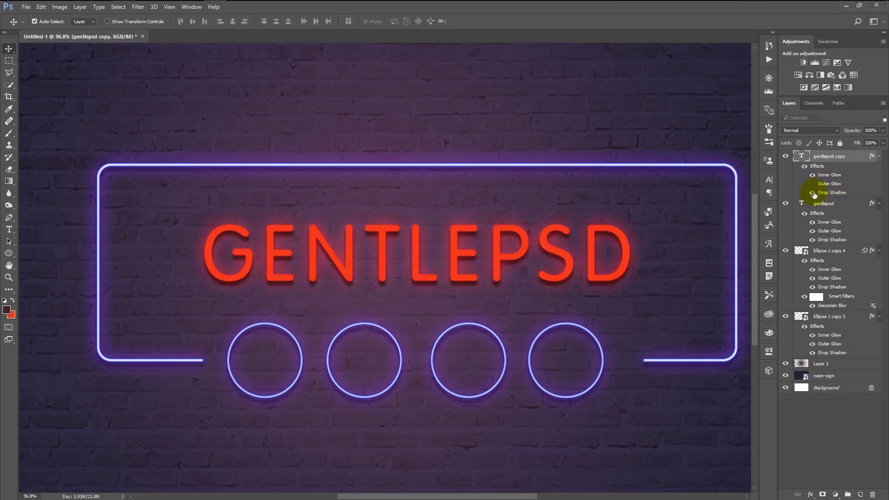
pyautogui.doubleClick(836, 179)
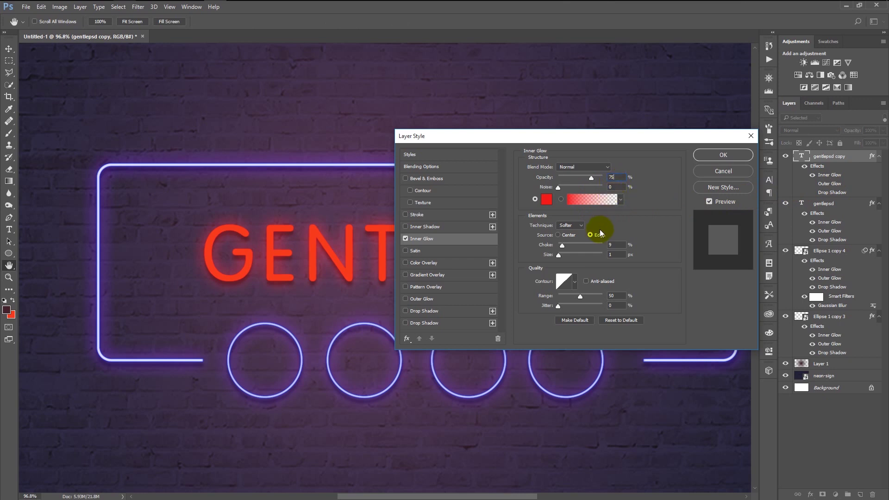
# Give the copy a thin cream fff3d5 Inner Glow, then duplicate it again
pyautogui.click(546, 200)
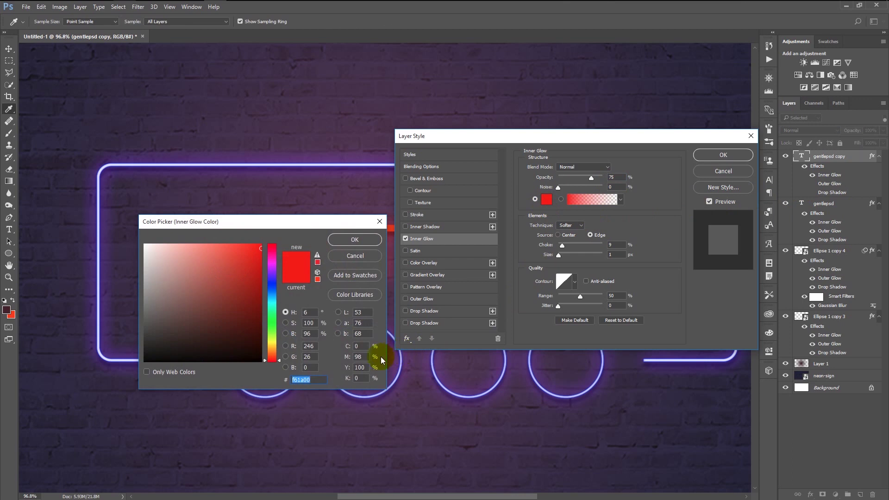
pyautogui.write('fff')
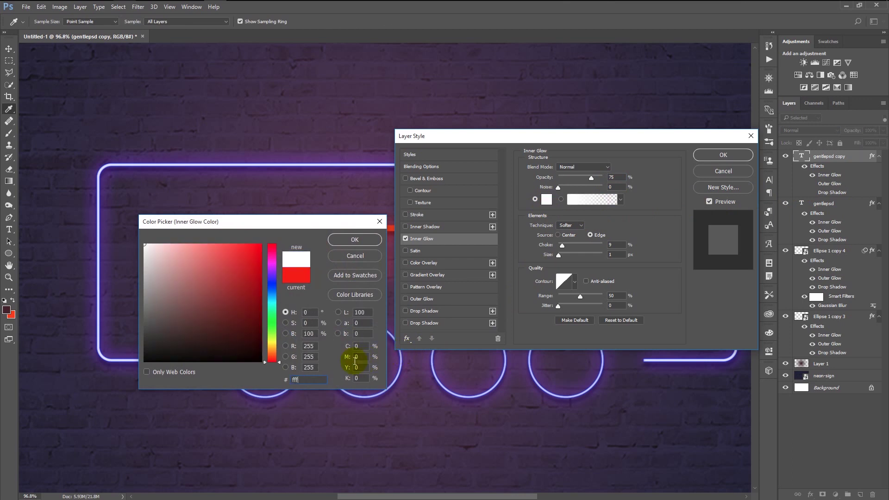
pyautogui.write('3d5')
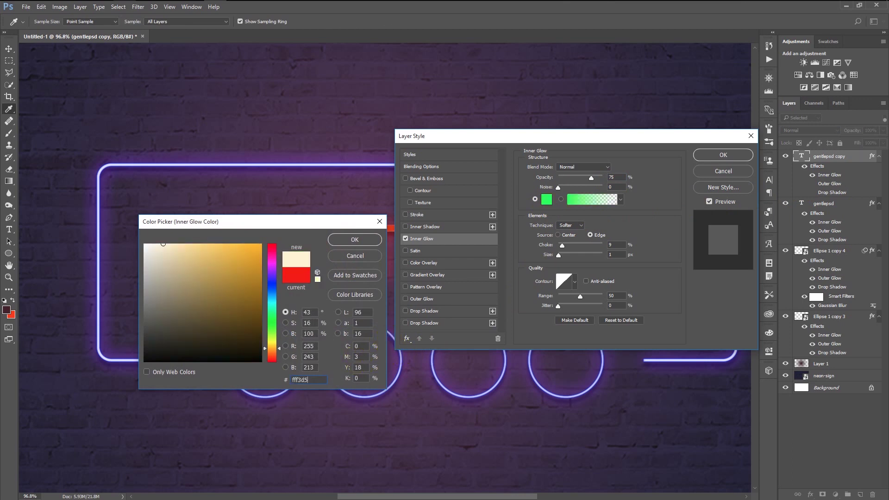
pyautogui.click(362, 239)
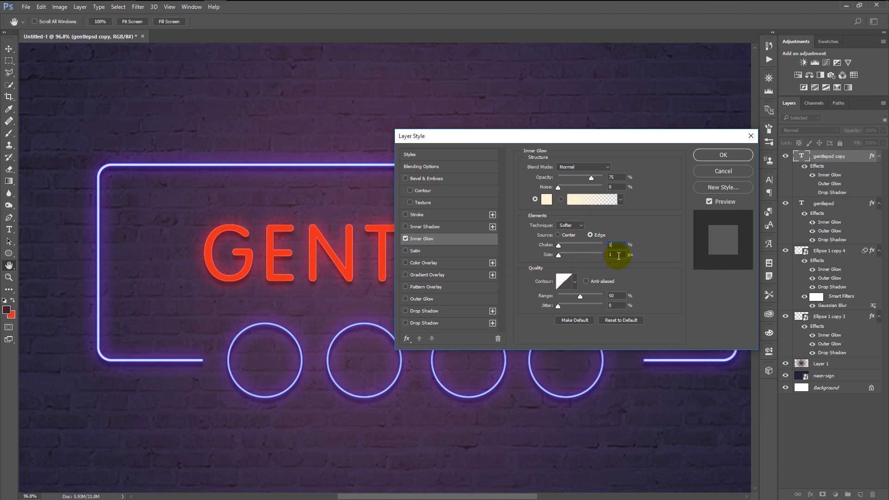
pyautogui.doubleClick(620, 296)
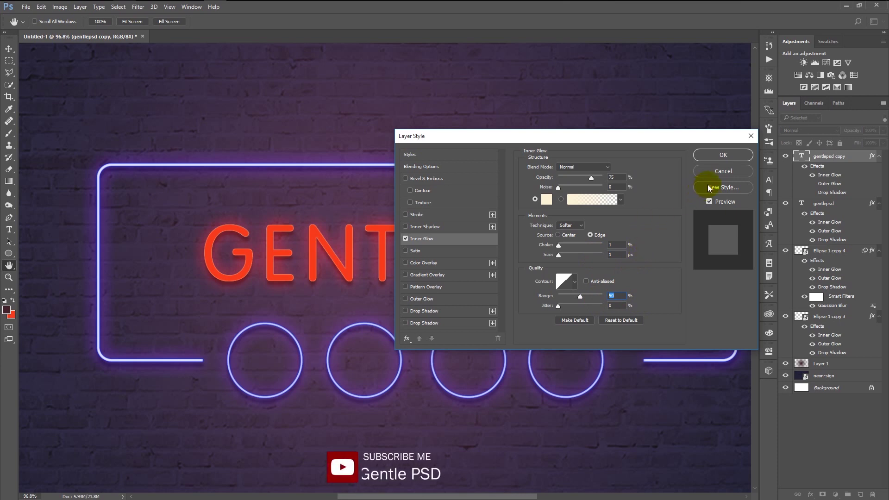
pyautogui.click(730, 155)
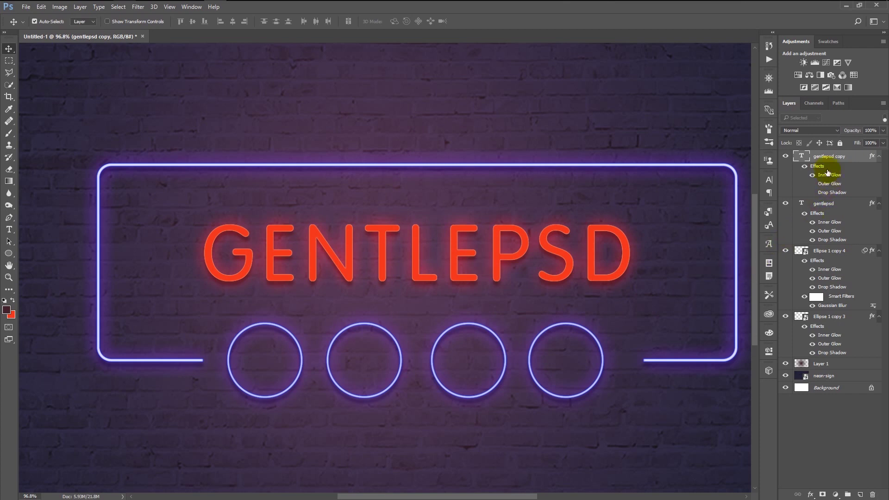
pyautogui.hotkey('ctrl', 'j')
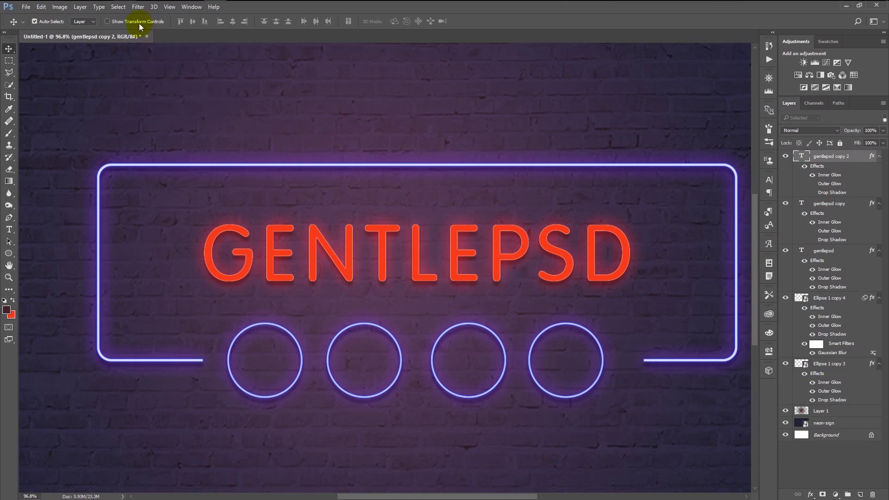
pyautogui.click(139, 8)
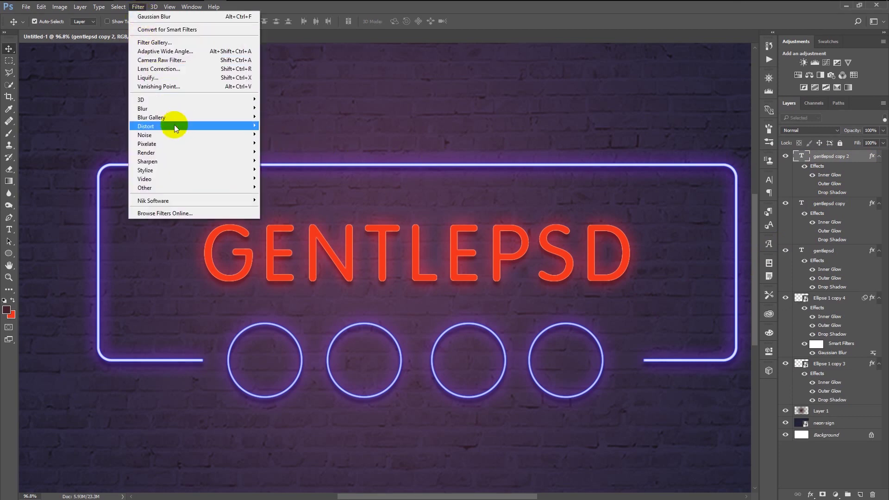
# Convert gentlepsd copy 2 to a smart object and apply a 4.1-pixel Gaussian Blur
pyautogui.moveTo(185, 109)
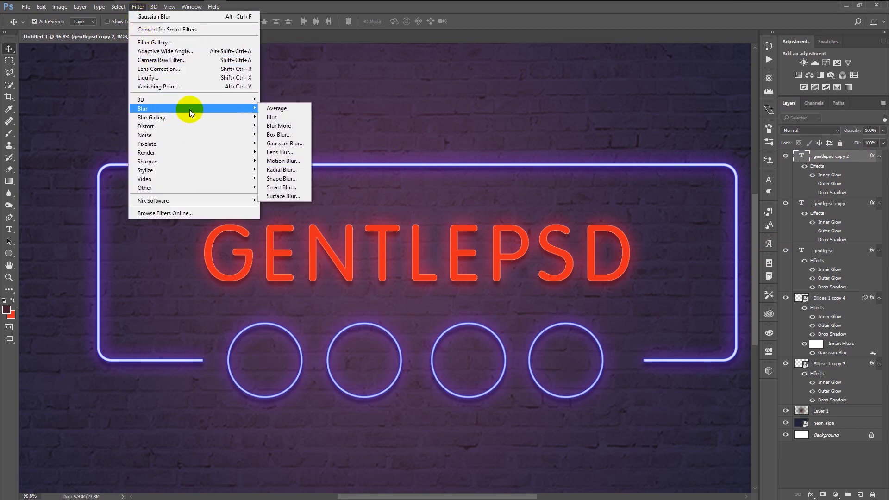
pyautogui.click(283, 144)
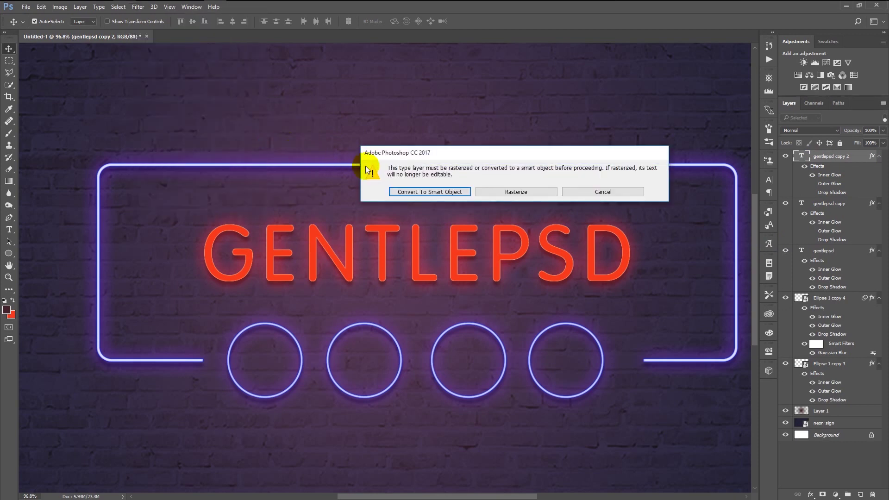
pyautogui.click(414, 193)
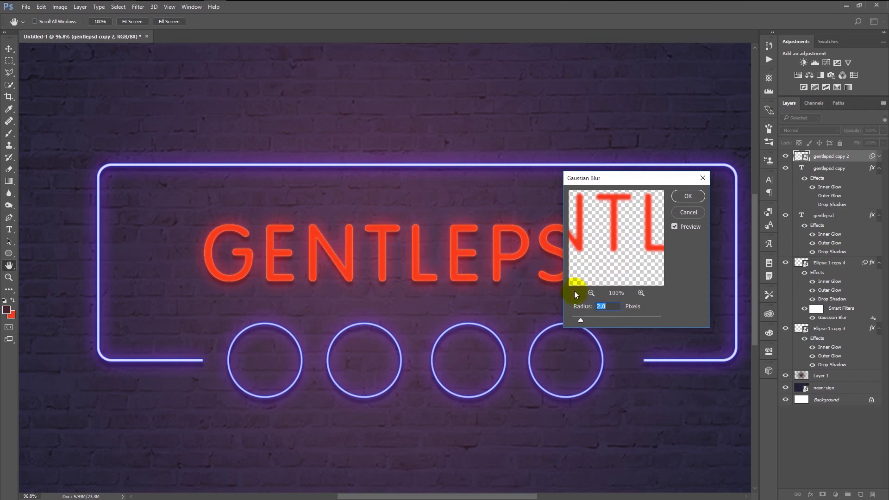
pyautogui.click(592, 320)
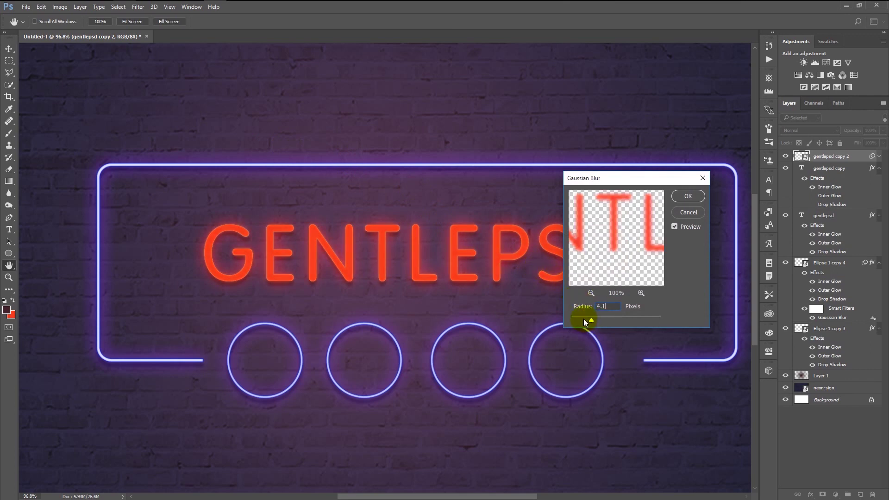
pyautogui.click(686, 197)
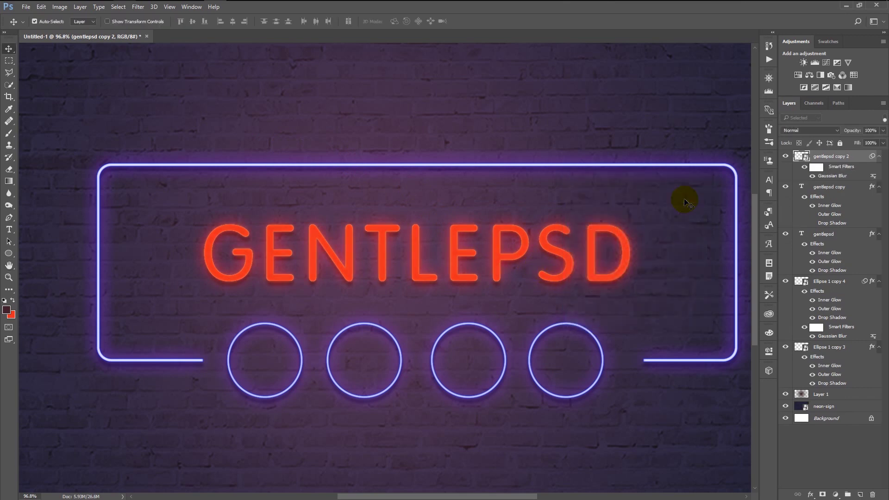
# Set the blurred copy to 30% opacity and add a red N above the first circle
pyautogui.moveTo(856, 134); pyautogui.dragTo(854, 135)
pyautogui.write('30')
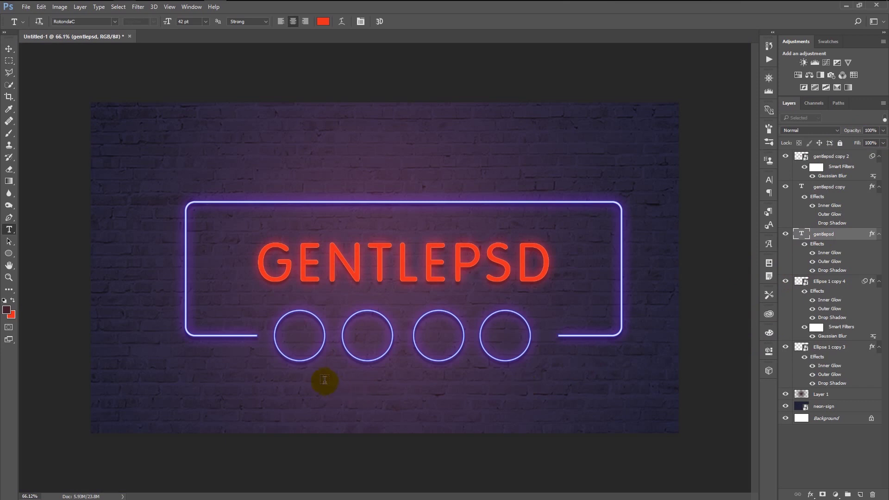
pyautogui.click(294, 341)
pyautogui.write('NE')
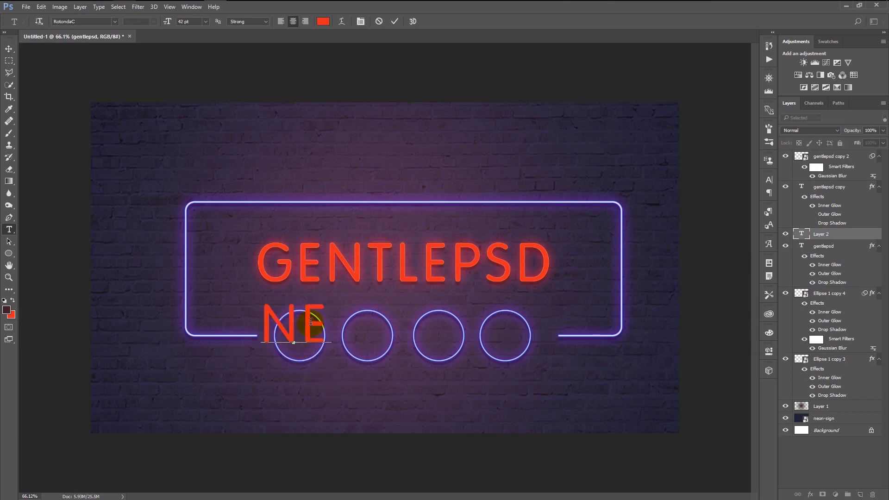
pyautogui.press('BackSpace')
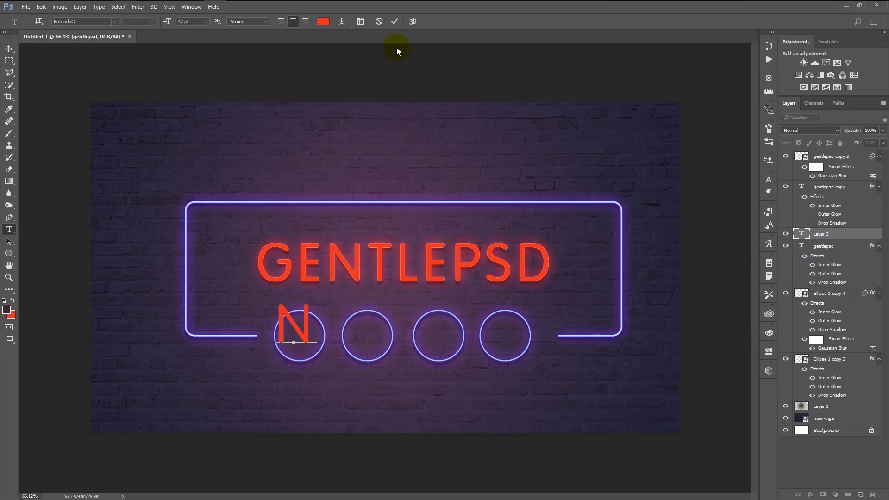
pyautogui.click(394, 22)
# Add separate E, O and N letter layers above the second, third and fourth circles
pyautogui.click(362, 337)
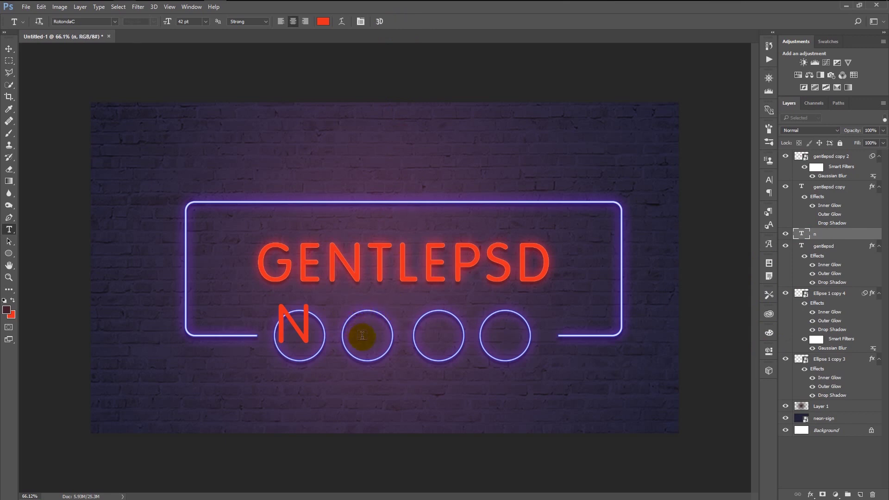
pyautogui.write('E')
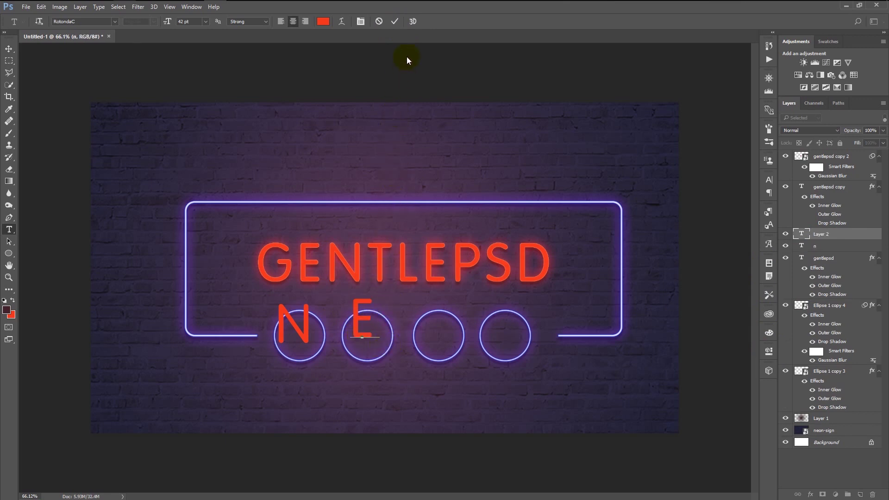
pyautogui.click(395, 22)
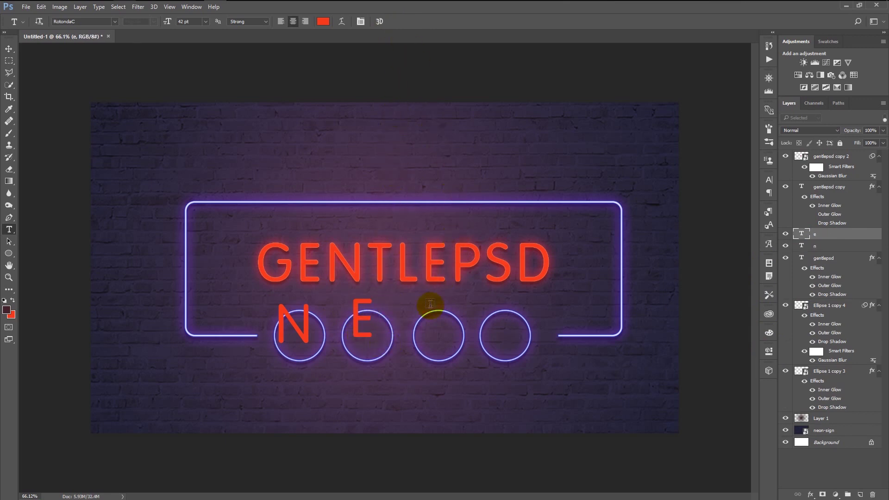
pyautogui.click(416, 329)
pyautogui.write('O')
pyautogui.click(399, 25)
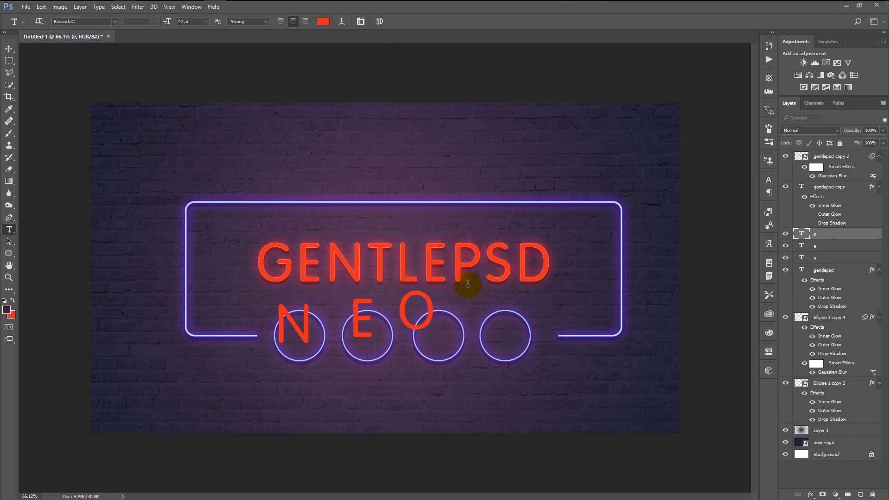
pyautogui.click(490, 321)
pyautogui.write('N')
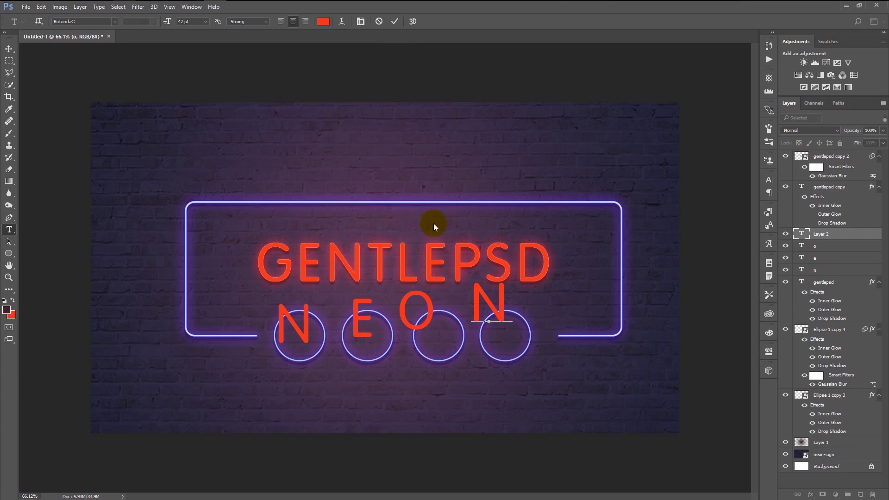
pyautogui.click(396, 23)
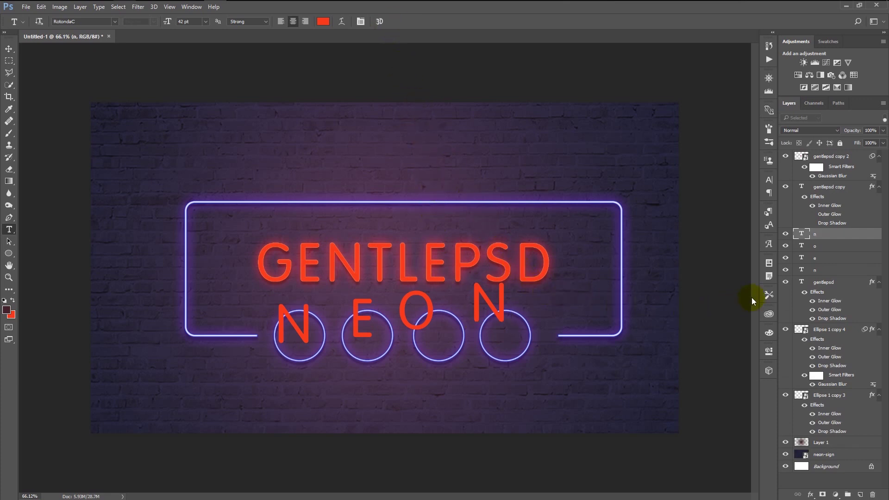
pyautogui.hotkey('ctrl', 't')
# Shrink the last N and centre it inside the fourth circle
pyautogui.hotkey('shift', 'Down')
pyautogui.hotkey('shift', 'Down')
pyautogui.hotkey('shift', 'Down')
pyautogui.hotkey('shift', 'Down')
pyautogui.hotkey('shift', 'Down')
pyautogui.hotkey('shift', 'Down')
pyautogui.hotkey('shift', 'Down')
pyautogui.hotkey('shift', 'Down')
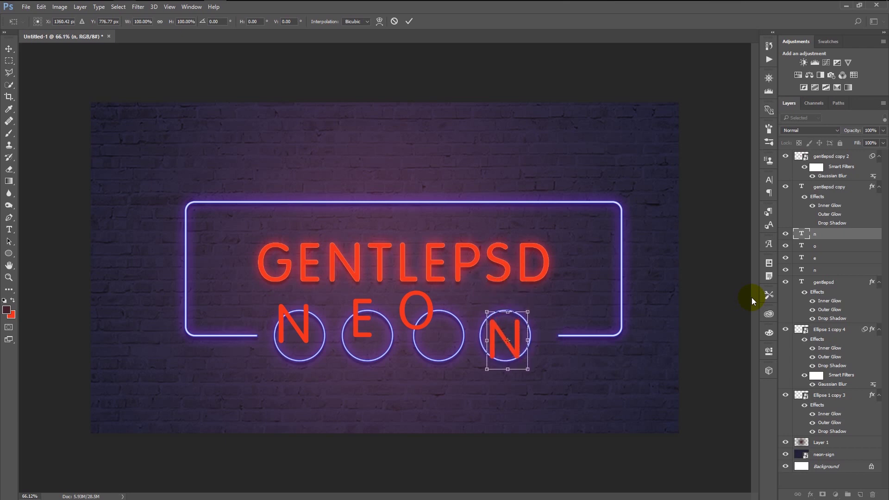
pyautogui.press('Up')
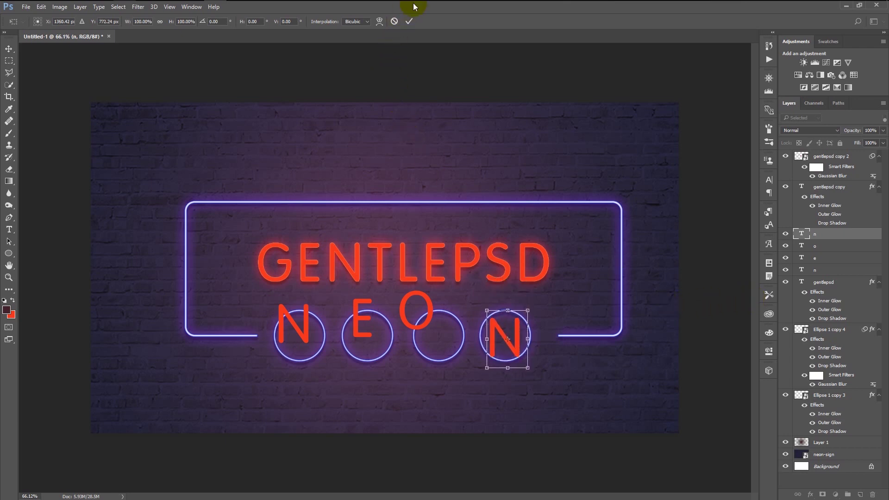
pyautogui.click(410, 20)
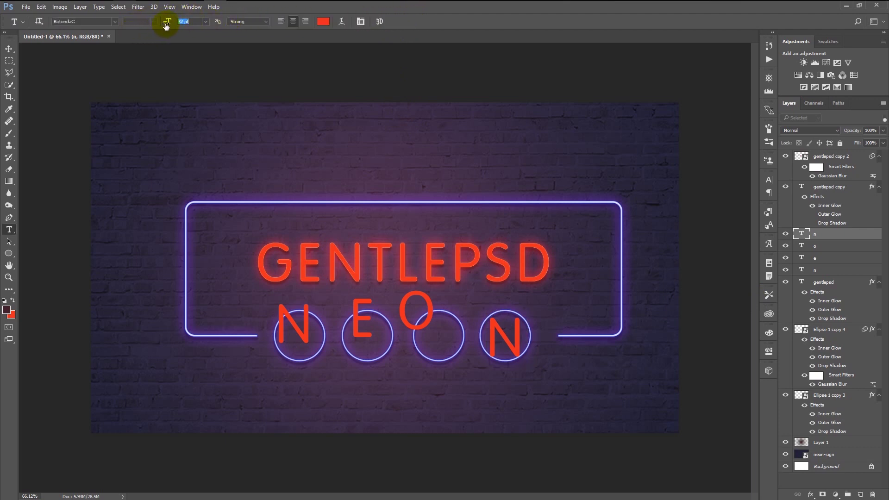
pyautogui.moveTo(165, 25); pyautogui.dragTo(174, 24)
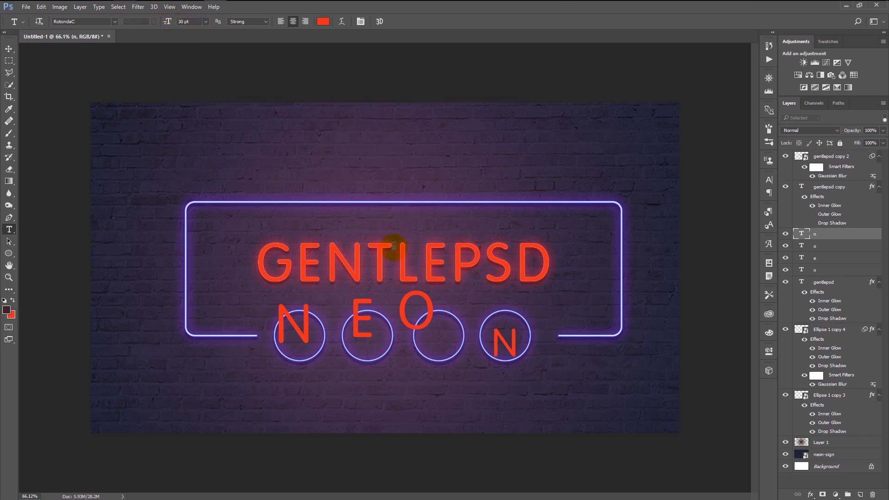
pyautogui.hotkey('ctrl', 't')
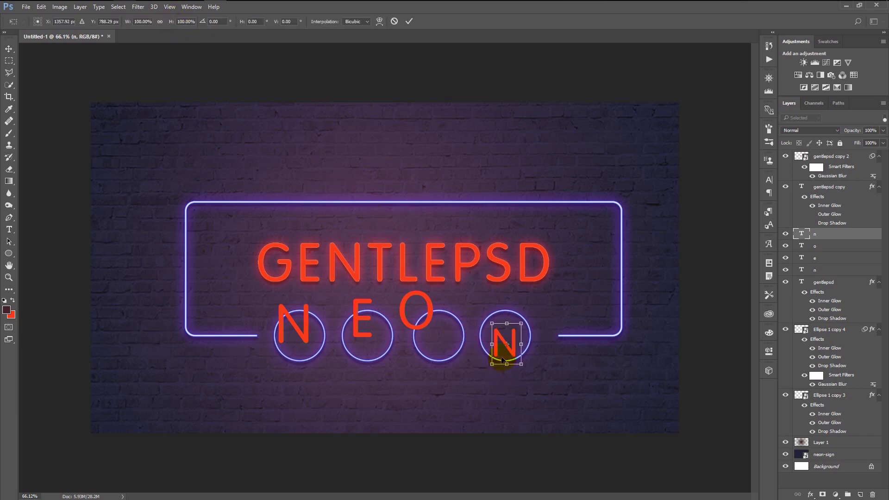
pyautogui.scroll(4, 503, 360)
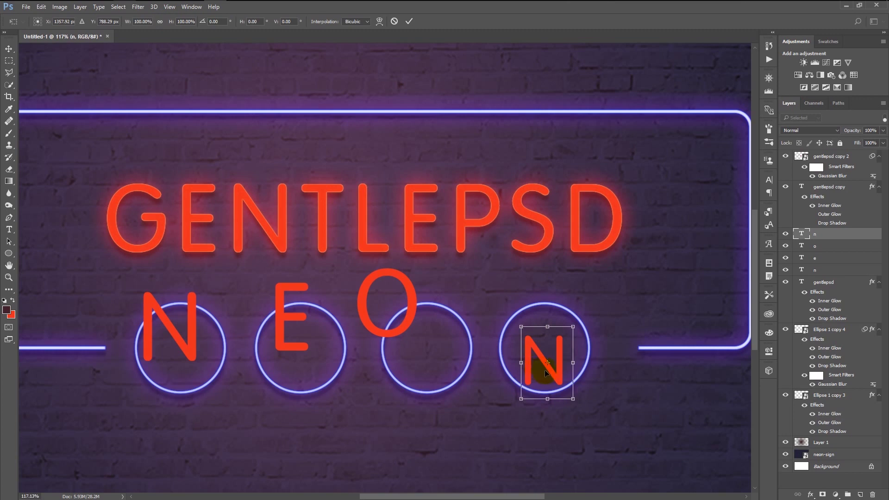
pyautogui.moveTo(555, 373); pyautogui.dragTo(559, 360)
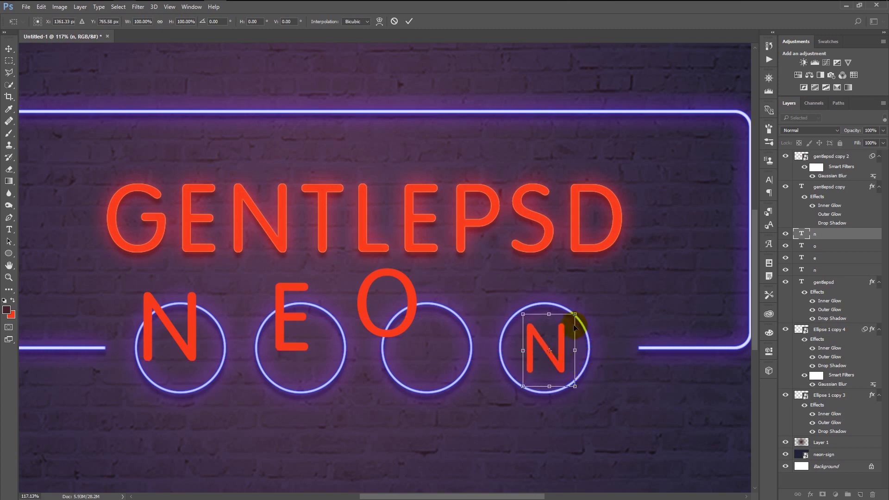
pyautogui.click(410, 21)
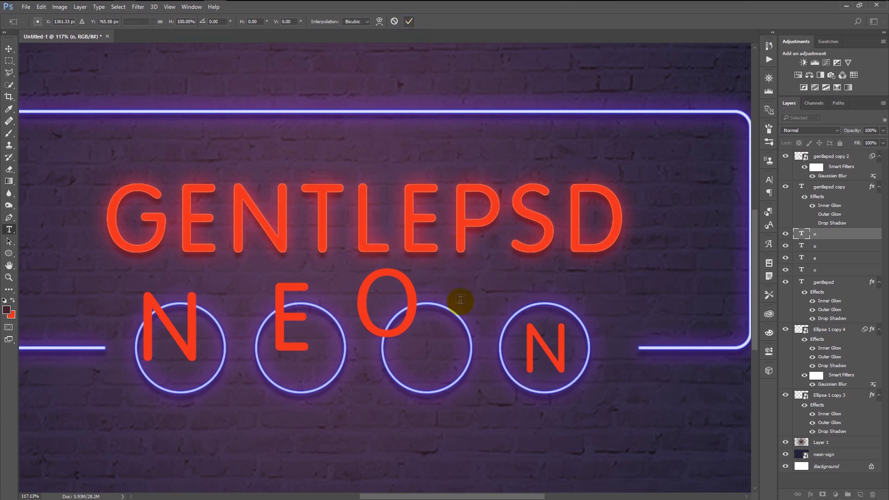
# Move and scale the O down to fit inside the third circle
pyautogui.keyDown('ctrl'); pyautogui.click(416, 318); pyautogui.keyUp('ctrl')
pyautogui.hotkey('ctrl', 't')
pyautogui.moveTo(419, 328); pyautogui.dragTo(449, 371)
pyautogui.moveTo(466, 402); pyautogui.dragTo(445, 382)
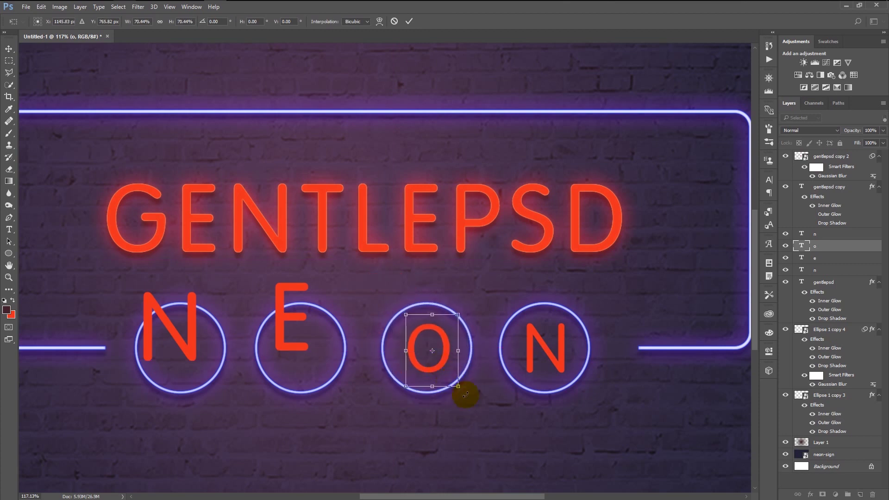
pyautogui.click(409, 22)
# Lower the E's font size and centre it inside the second circle
pyautogui.click(288, 348)
pyautogui.hotkey('ctrl', 't')
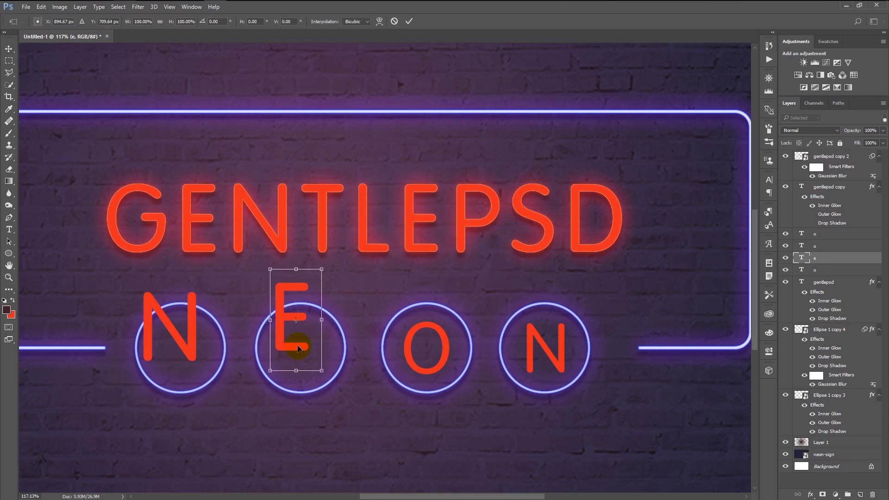
pyautogui.moveTo(287, 347); pyautogui.dragTo(297, 377)
pyautogui.click(409, 21)
pyautogui.press('t')
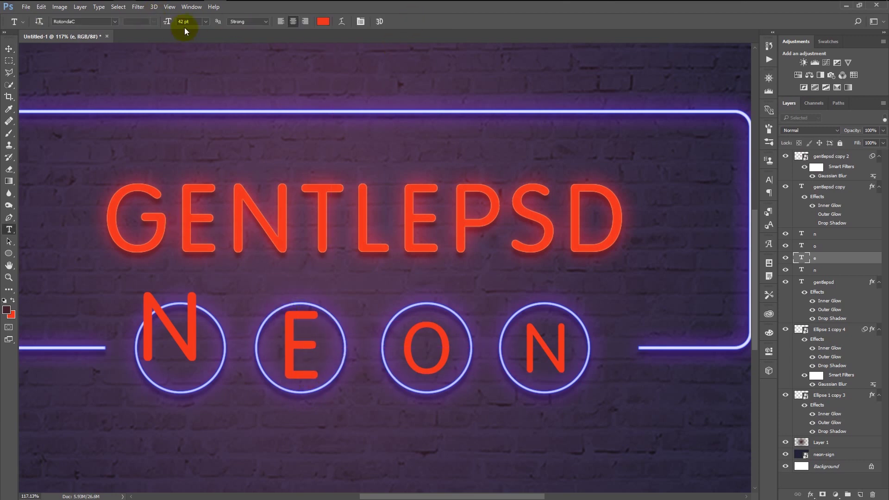
pyautogui.moveTo(188, 26); pyautogui.dragTo(193, 26)
pyautogui.hotkey('ctrl', 't')
pyautogui.moveTo(301, 372); pyautogui.dragTo(301, 373)
pyautogui.press('Return')
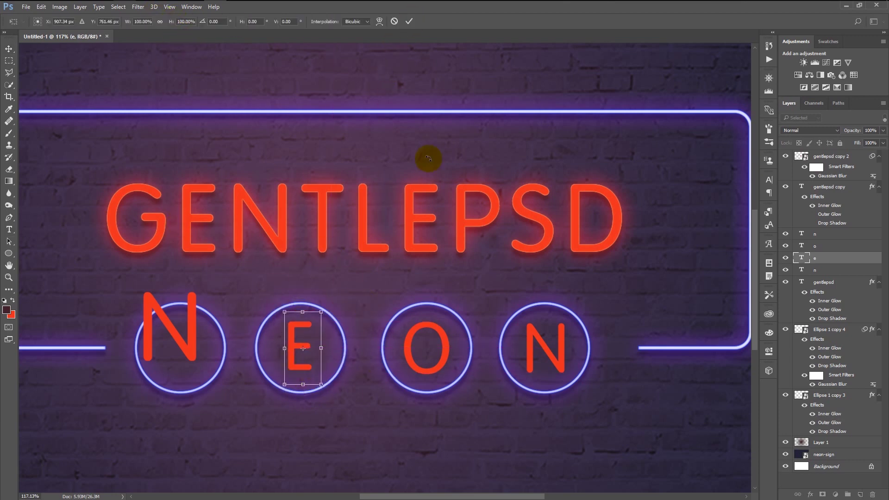
# Set the first N to 30 pt and move it into the first circle
pyautogui.press('t')
pyautogui.hotkey('alt', '[')
pyautogui.click(184, 21)
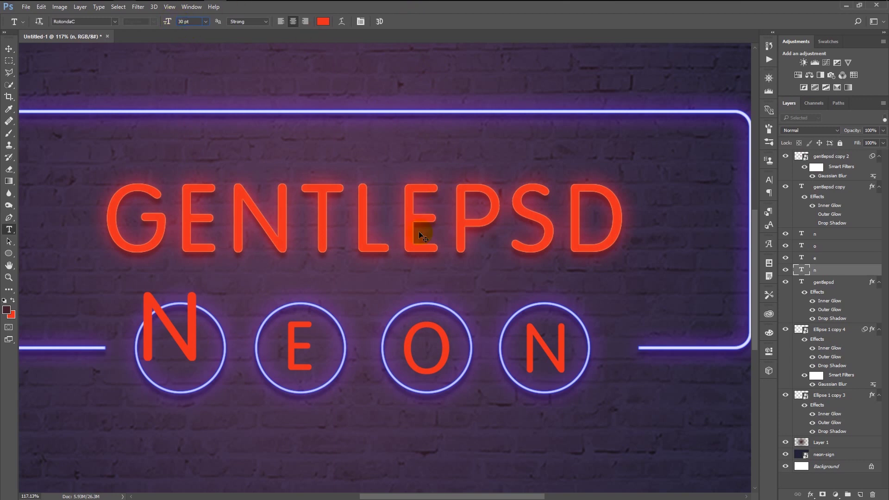
pyautogui.write('30')
pyautogui.press('Return')
pyautogui.hotkey('ctrl', 't')
pyautogui.moveTo(184, 360); pyautogui.dragTo(196, 371)
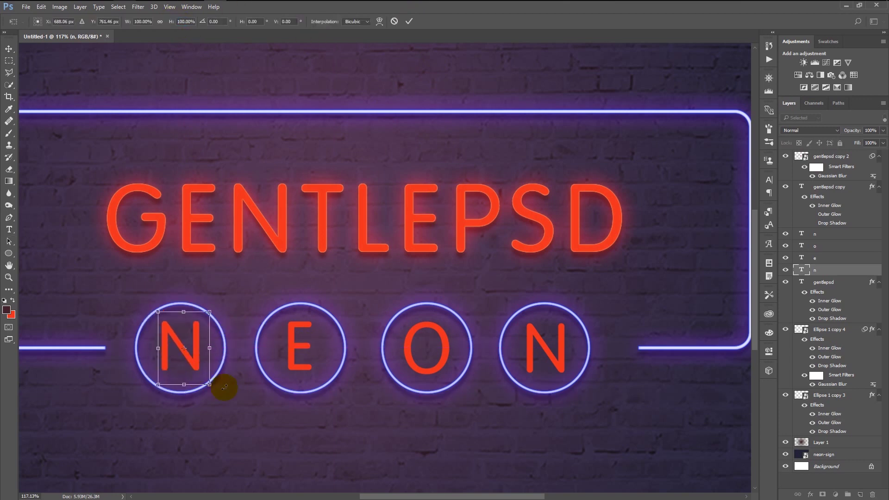
pyautogui.click(412, 21)
pyautogui.hotkey('ctrl', '0')
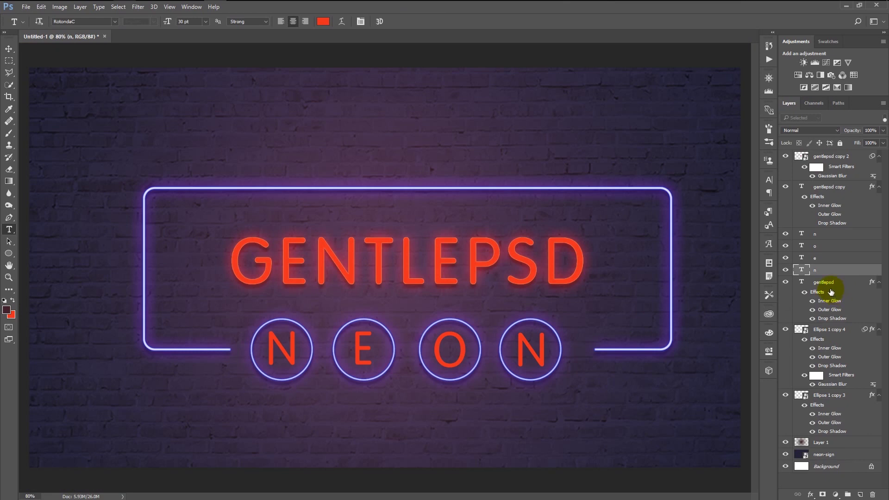
# Copy the GENTLEPSD glow and shadow effects onto the letter layers
pyautogui.click(821, 285)
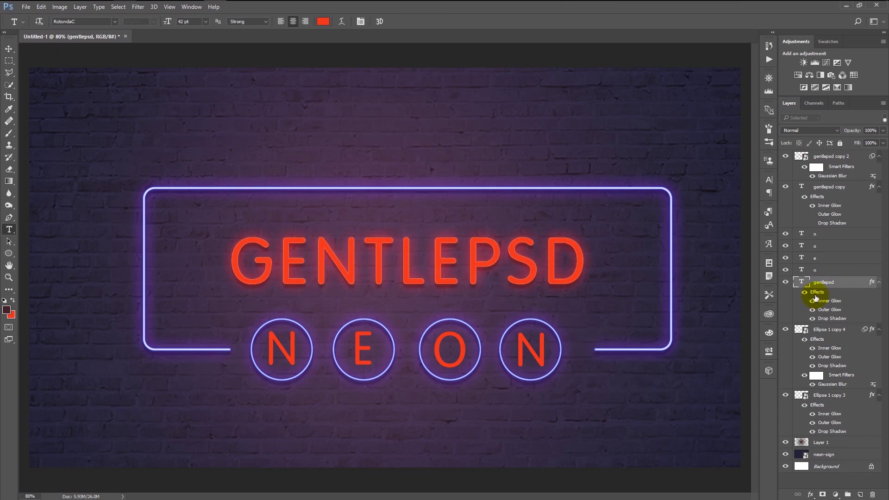
pyautogui.moveTo(818, 290); pyautogui.dragTo(822, 236)
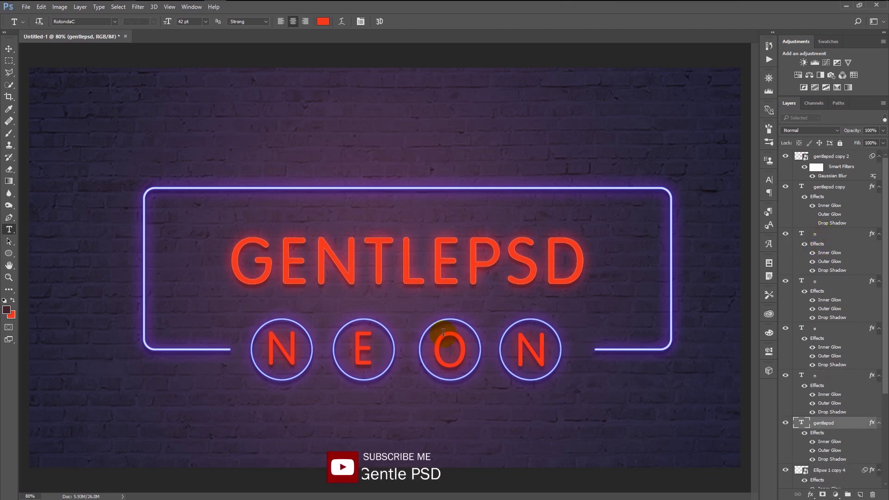
pyautogui.scroll(-1, 622, 336)
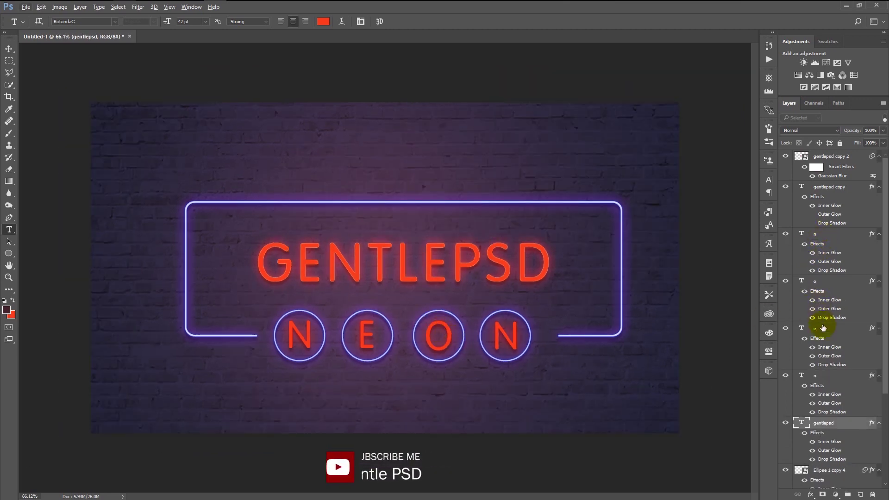
# Group the four letter layers as Group 1 and duplicate the group
pyautogui.click(822, 379)
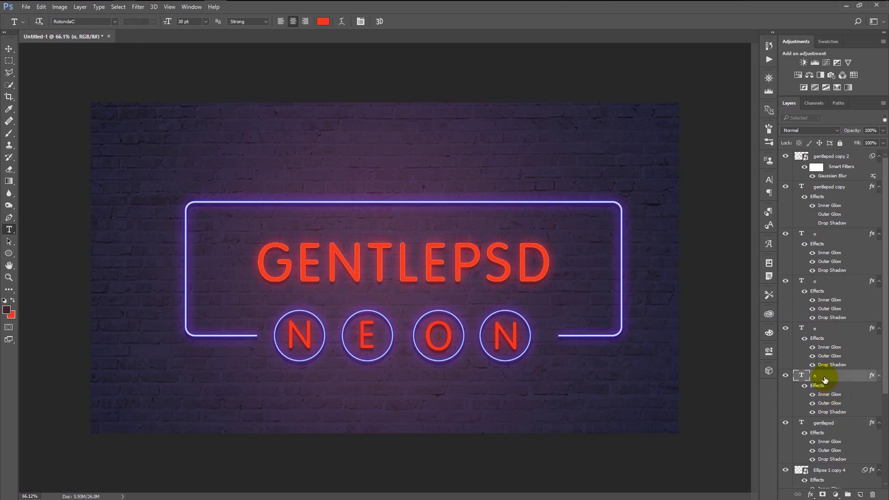
pyautogui.keyDown('shift'); pyautogui.click(822, 236); pyautogui.keyUp('shift')
pyautogui.hotkey('ctrl', 'g')
pyautogui.hotkey('ctrl', 'j')
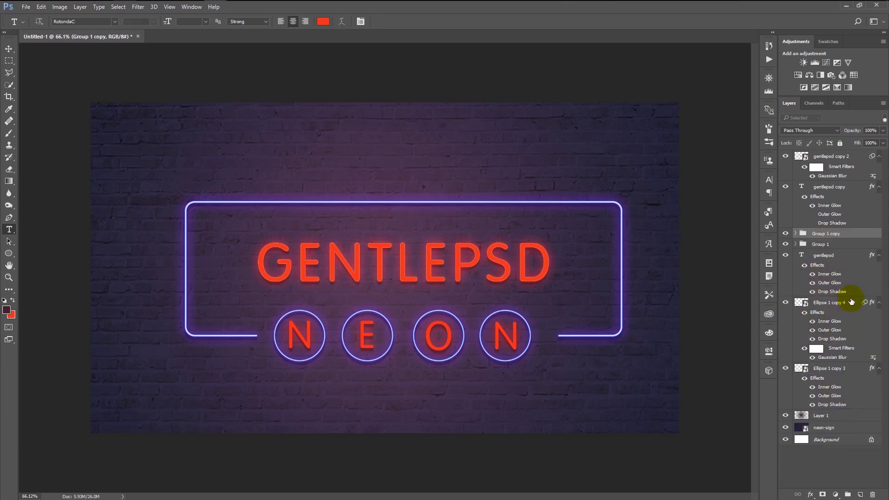
# Convert Group 1 copy to a smart object and apply a Gaussian Blur of about 4.1 px
pyautogui.rightClick(824, 234)
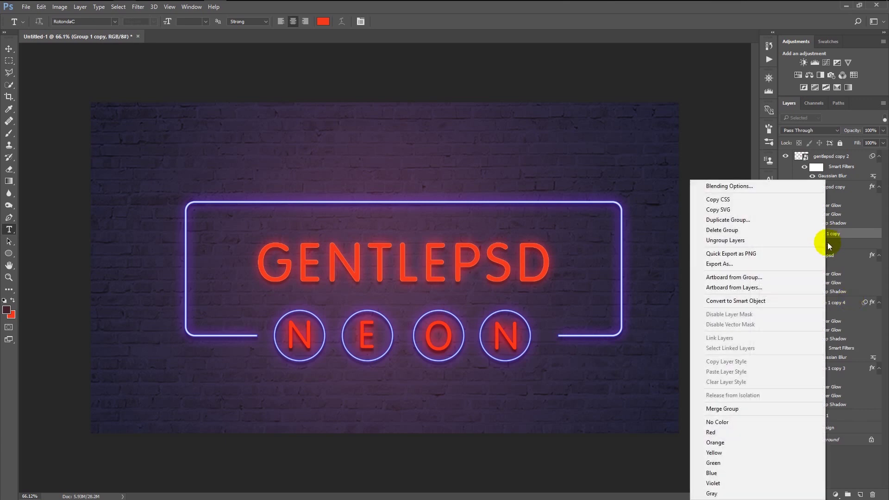
pyautogui.click(791, 301)
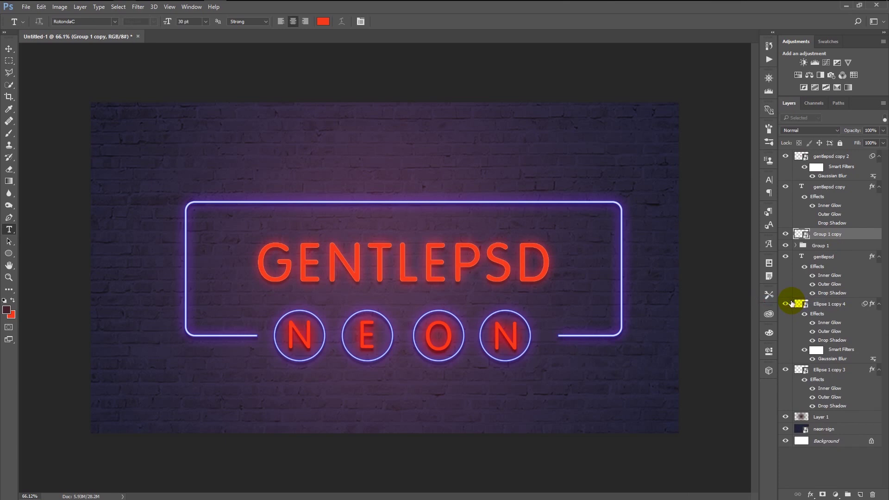
pyautogui.click(137, 11)
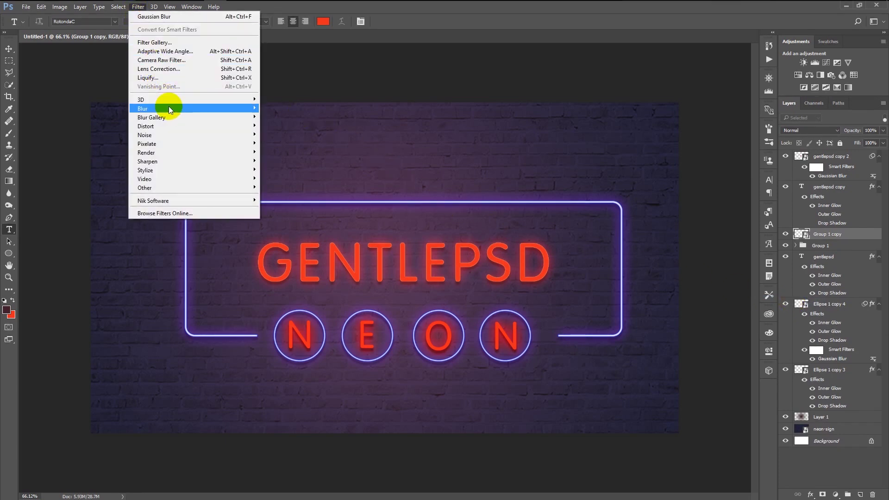
pyautogui.moveTo(169, 110)
pyautogui.click(296, 148)
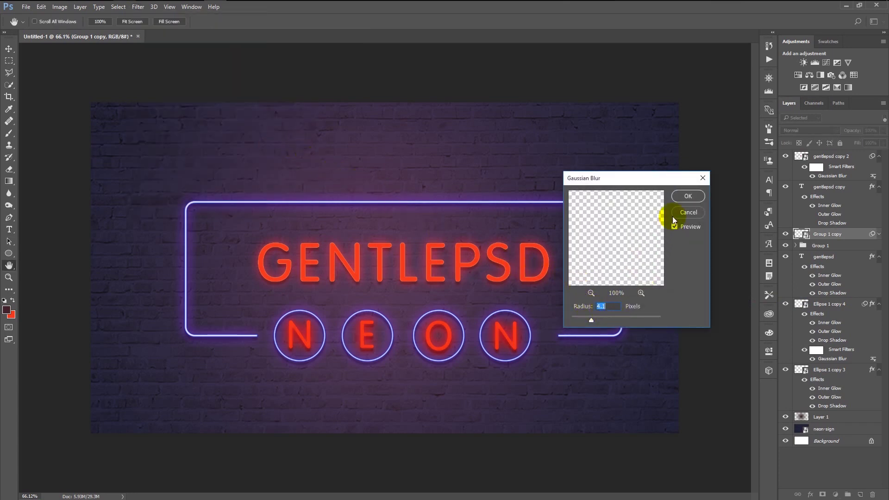
pyautogui.click(680, 201)
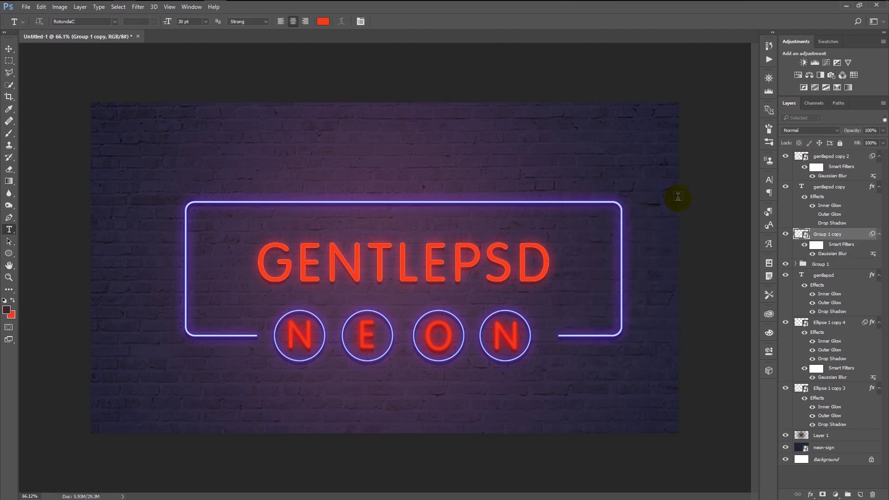